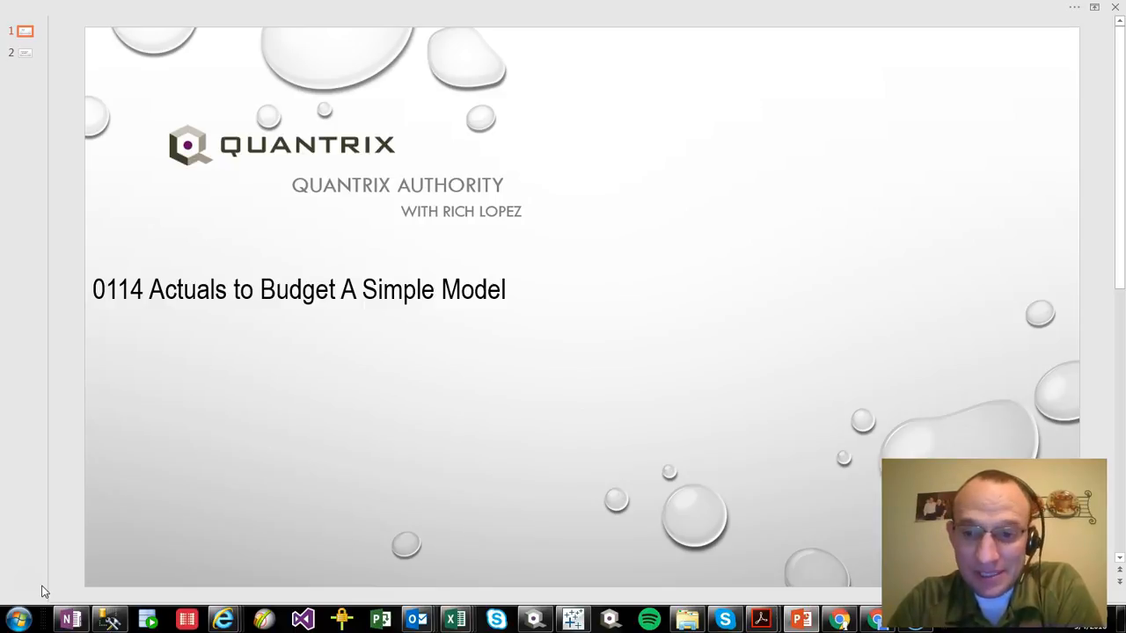
Step: Switch from the PowerPoint slide to the Quantrix Modeler window
{"action": "key", "text": "alt+Tab"}
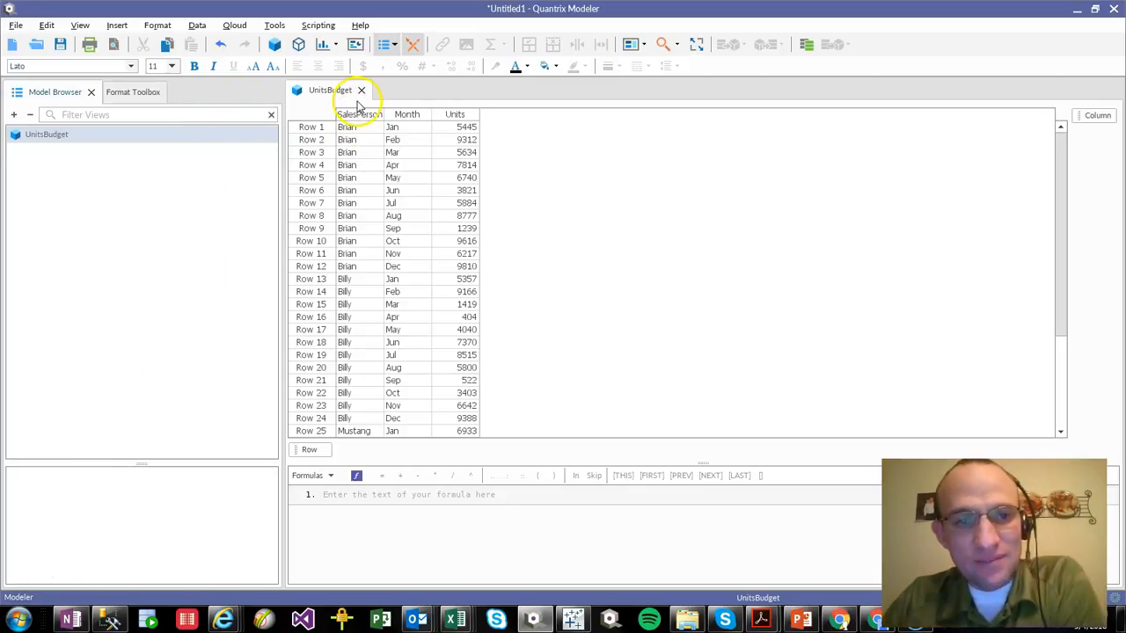
{"action": "scroll", "coordinate": [346, 312], "scroll_direction": "down", "scroll_amount": 4}
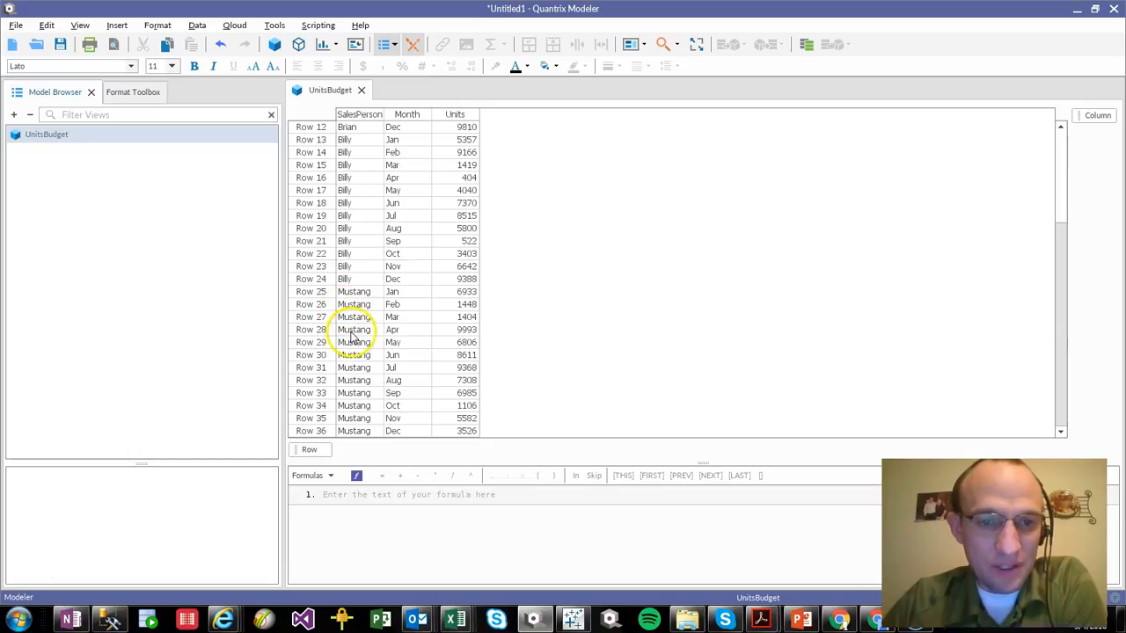
{"action": "scroll", "coordinate": [347, 319], "scroll_direction": "up", "scroll_amount": 4}
Step: Review the UnitsBudget table's month, Units and salesperson columns
{"action": "left_click", "coordinate": [422, 180]}
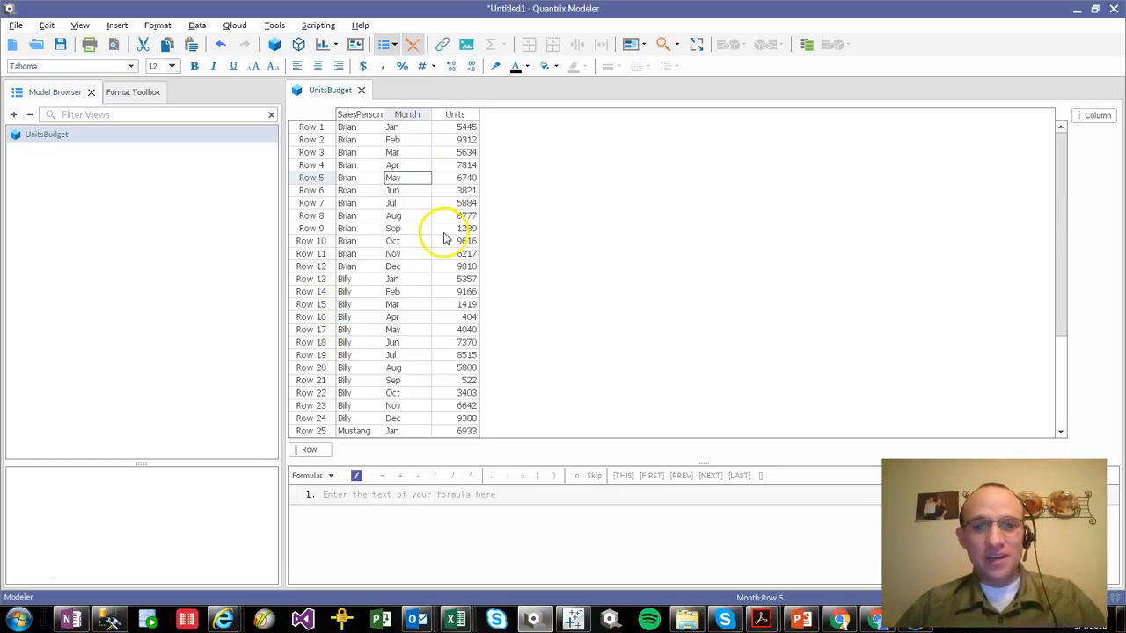
{"action": "left_click", "coordinate": [471, 141]}
{"action": "scroll", "coordinate": [482, 293], "scroll_direction": "down", "scroll_amount": 4}
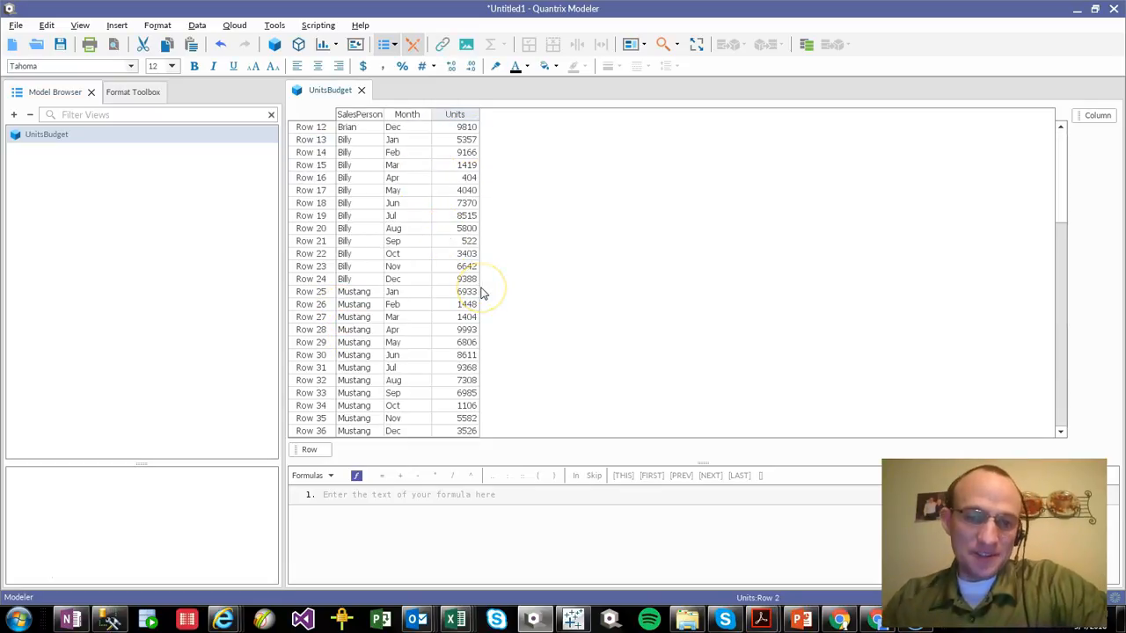
{"action": "scroll", "coordinate": [482, 293], "scroll_direction": "up", "scroll_amount": 4}
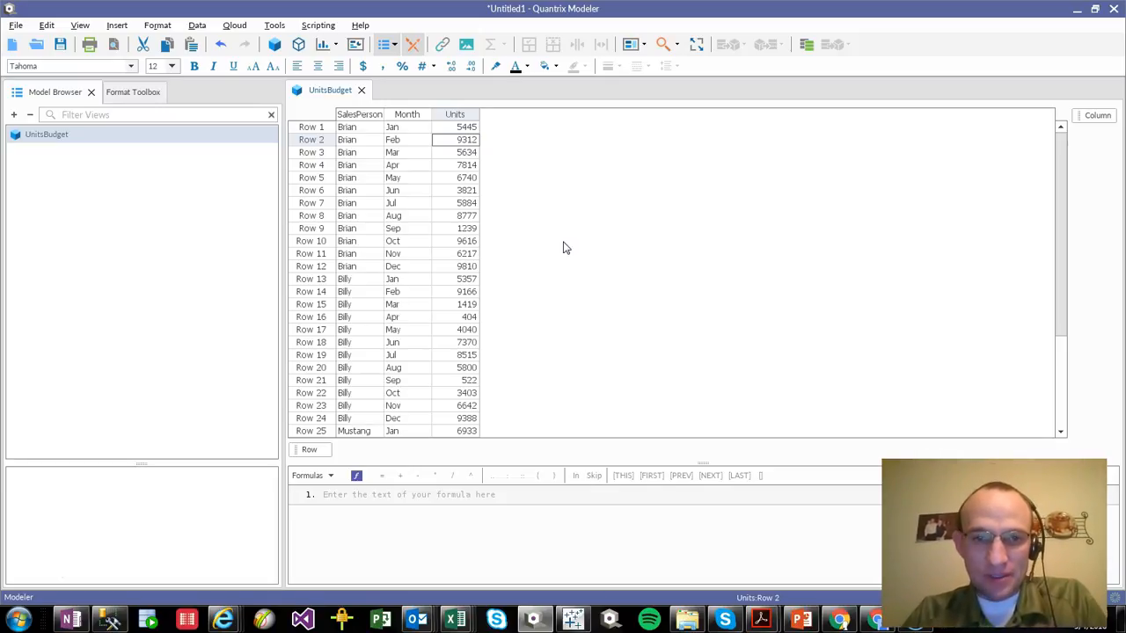
{"action": "left_click", "coordinate": [379, 177]}
{"action": "scroll", "coordinate": [400, 227], "scroll_direction": "down", "scroll_amount": 4}
{"action": "scroll", "coordinate": [420, 221], "scroll_direction": "up", "scroll_amount": 4}
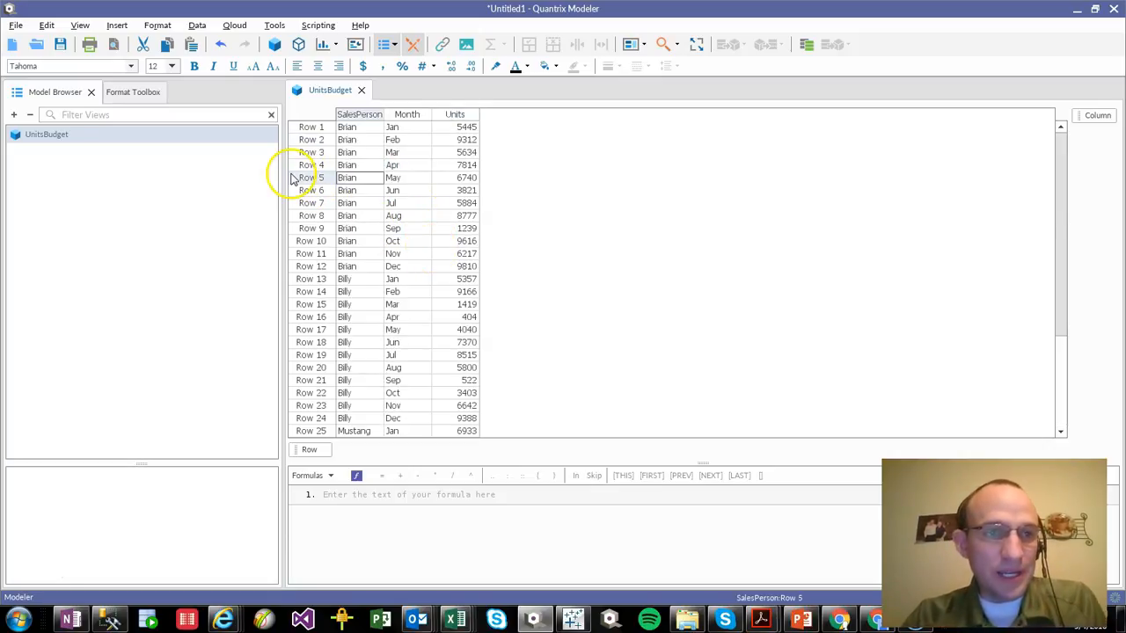
Step: Add a new matrix, Matrix3, and dock it below the UnitsBudget table with more room
{"action": "left_click", "coordinate": [274, 46]}
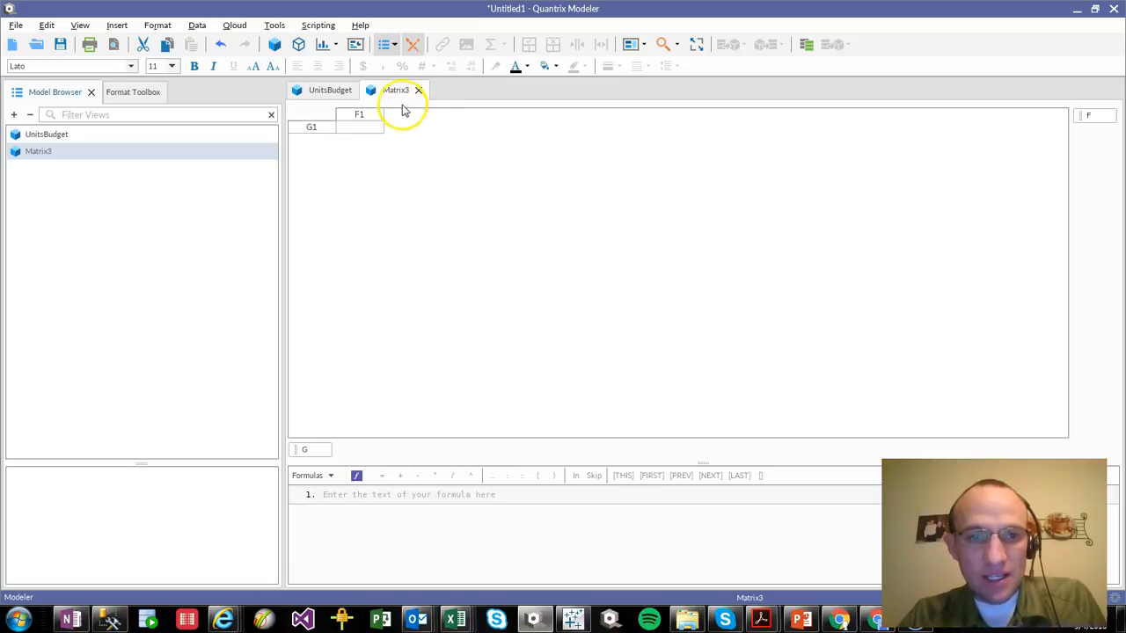
{"action": "left_click_drag", "start_coordinate": [397, 98], "coordinate": [649, 377]}
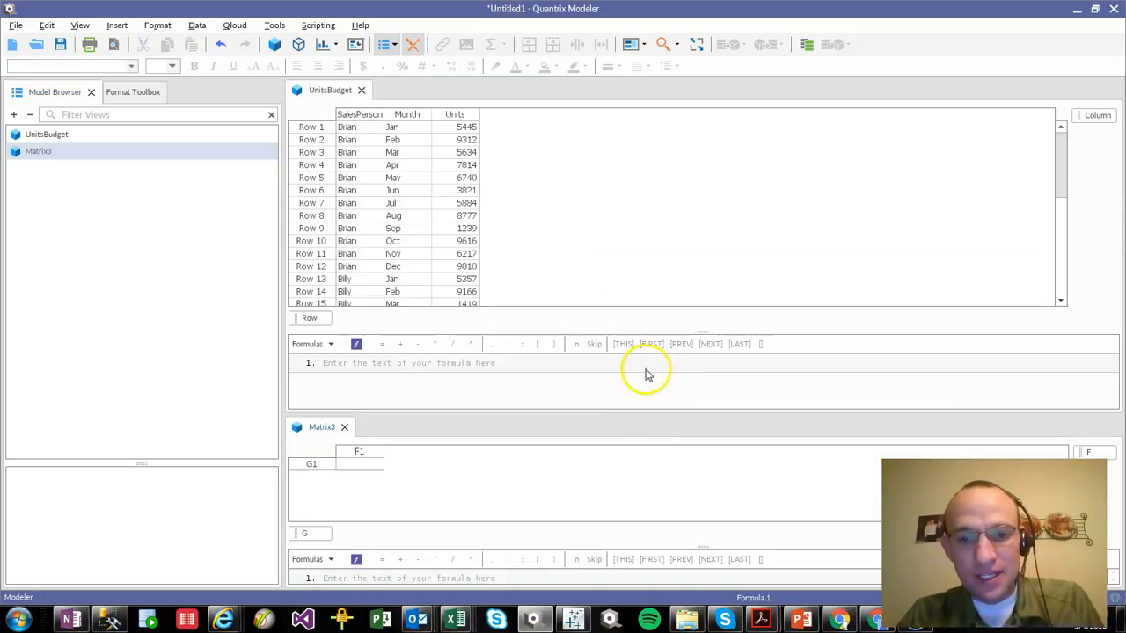
{"action": "left_click_drag", "start_coordinate": [603, 411], "coordinate": [596, 278]}
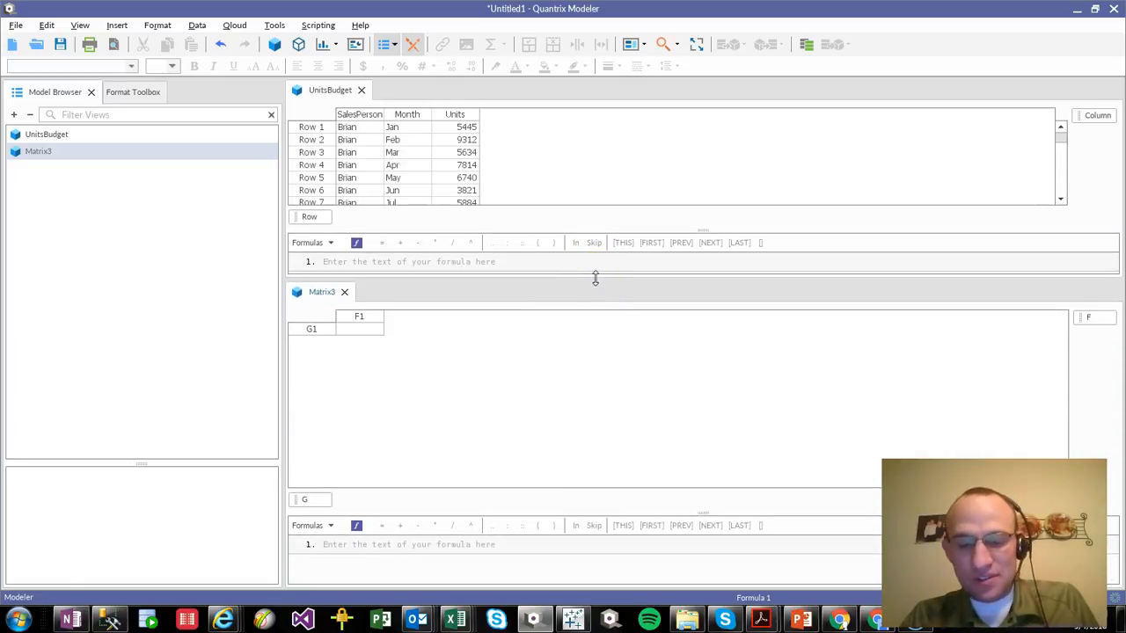
Step: Name the row category Salesperson with items Brian, Billy and Mustang
{"action": "left_click", "coordinate": [314, 502]}
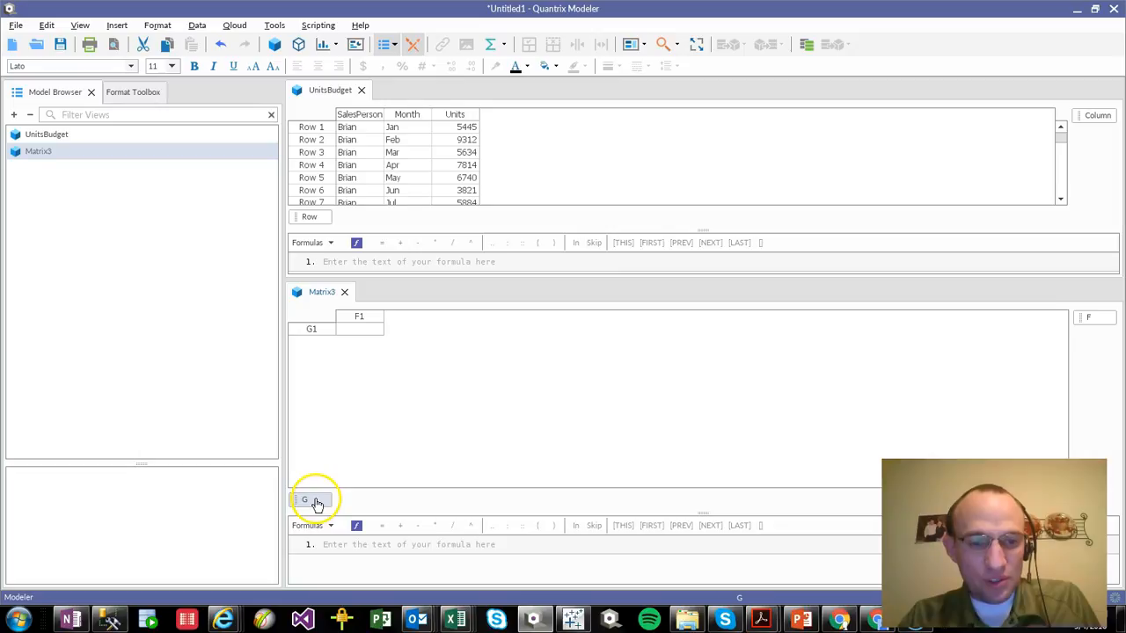
{"action": "mouse_move", "coordinate": [317, 504]}
{"action": "left_mouse_down"}
{"action": "mouse_move", "coordinate": [326, 307]}
{"action": "mouse_move", "coordinate": [307, 500]}
{"action": "left_mouse_up"}
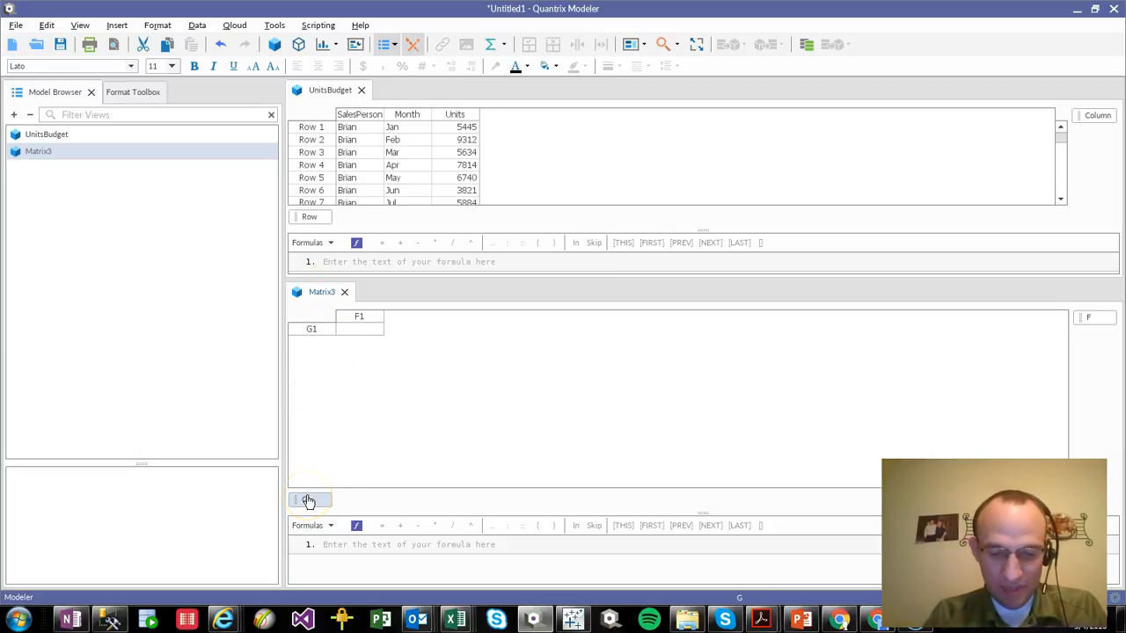
{"action": "double_click", "coordinate": [308, 500]}
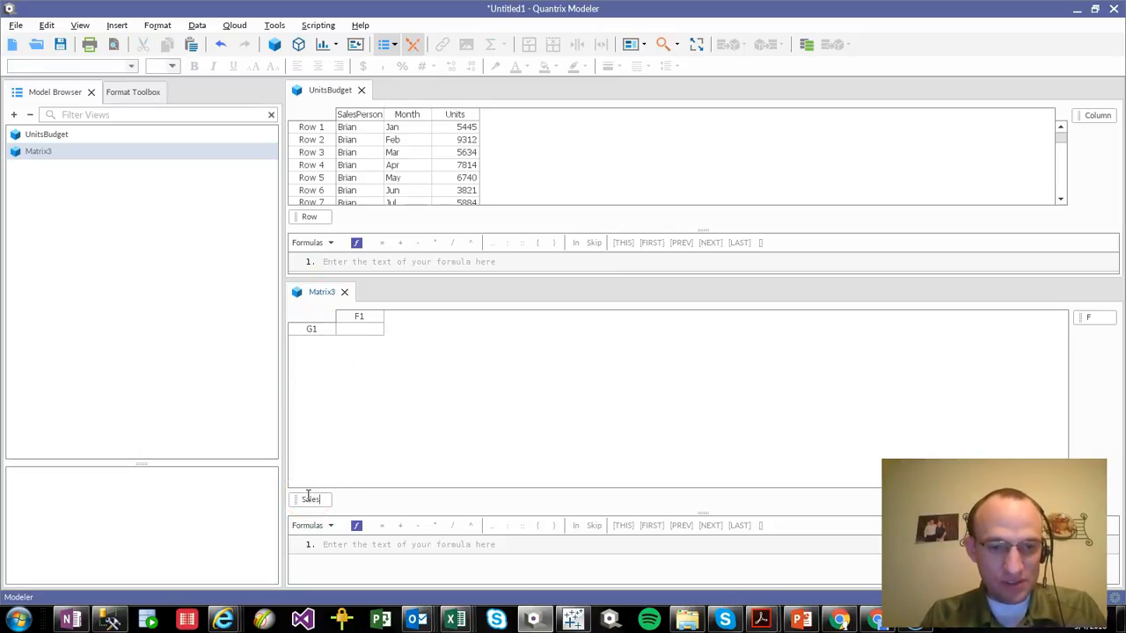
{"action": "key", "text": "Return"}
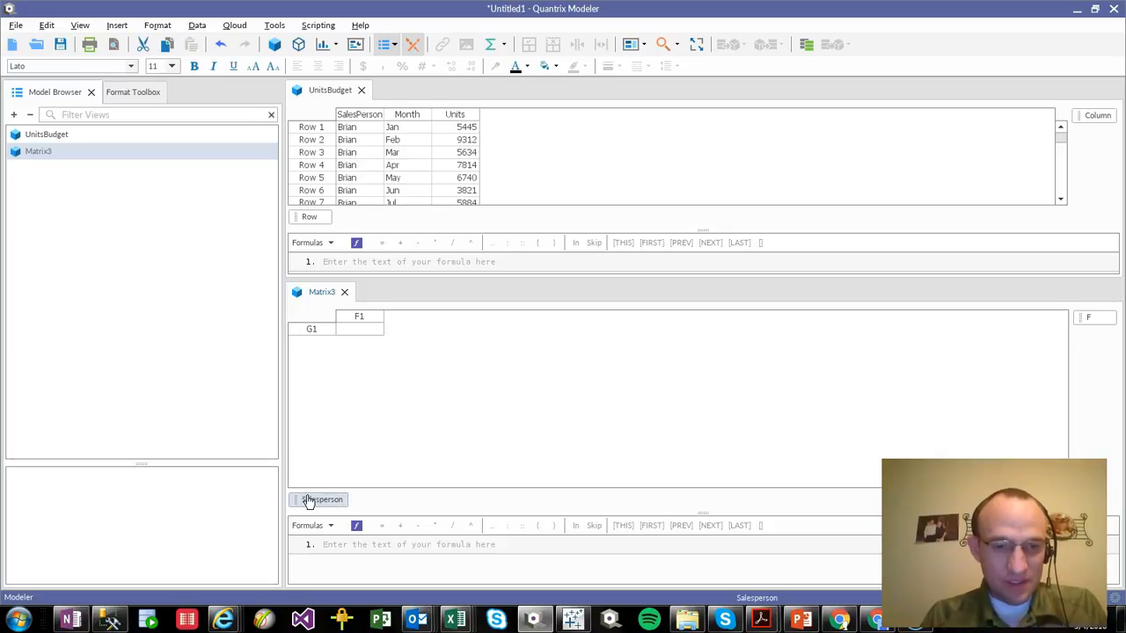
{"action": "left_click", "coordinate": [315, 329]}
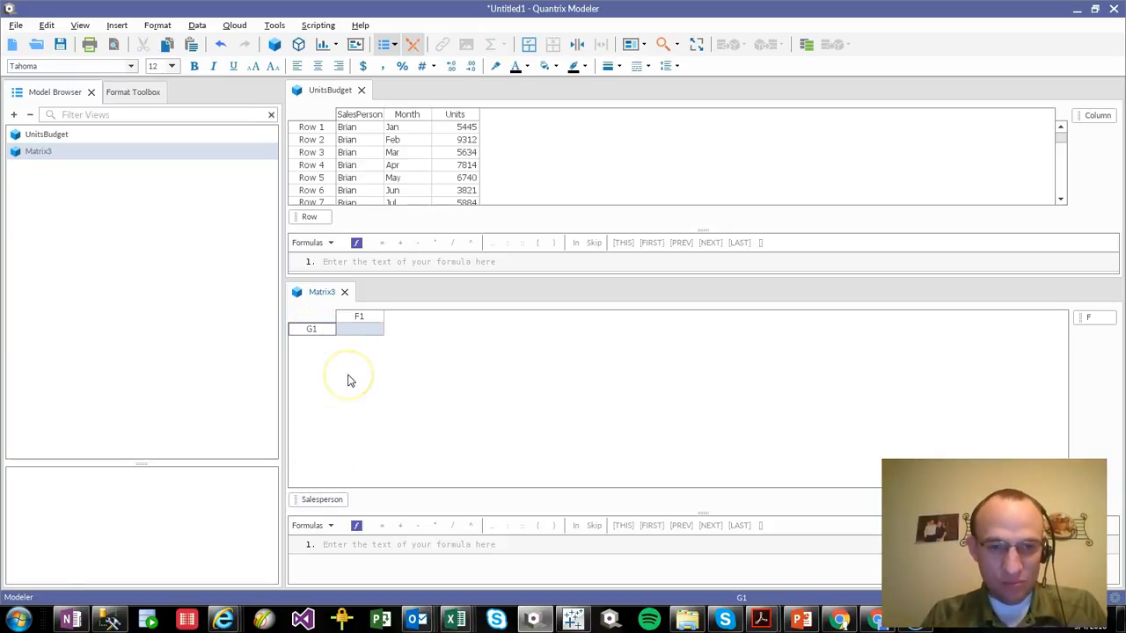
{"action": "type", "text": "Brian"}
{"action": "key", "text": "Return"}
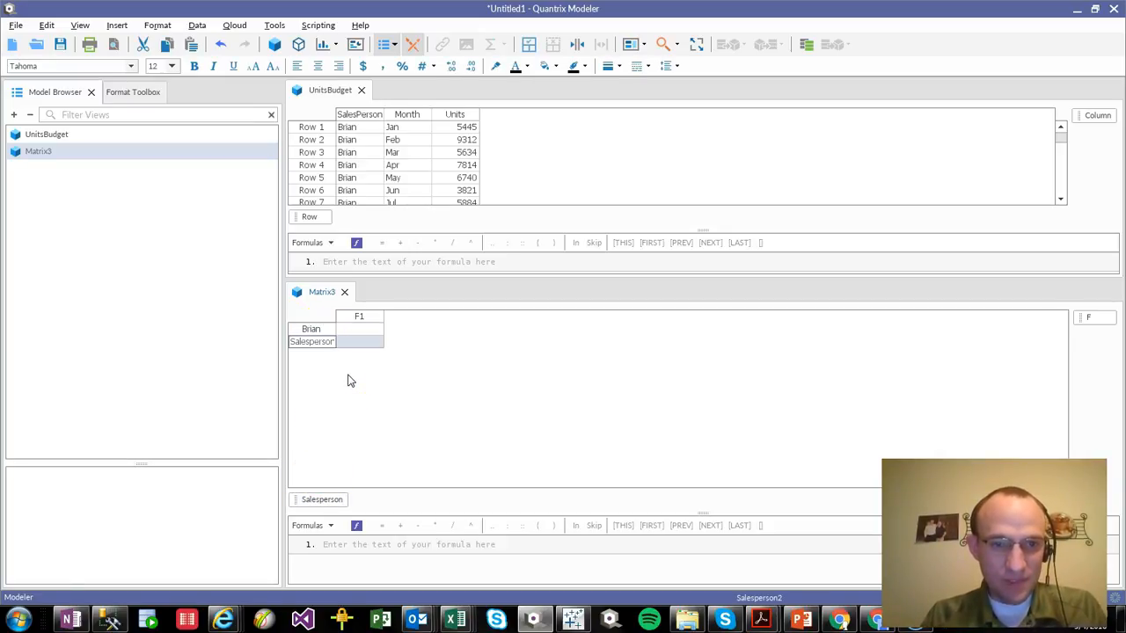
{"action": "type", "text": "Billy"}
{"action": "key", "text": "Return"}
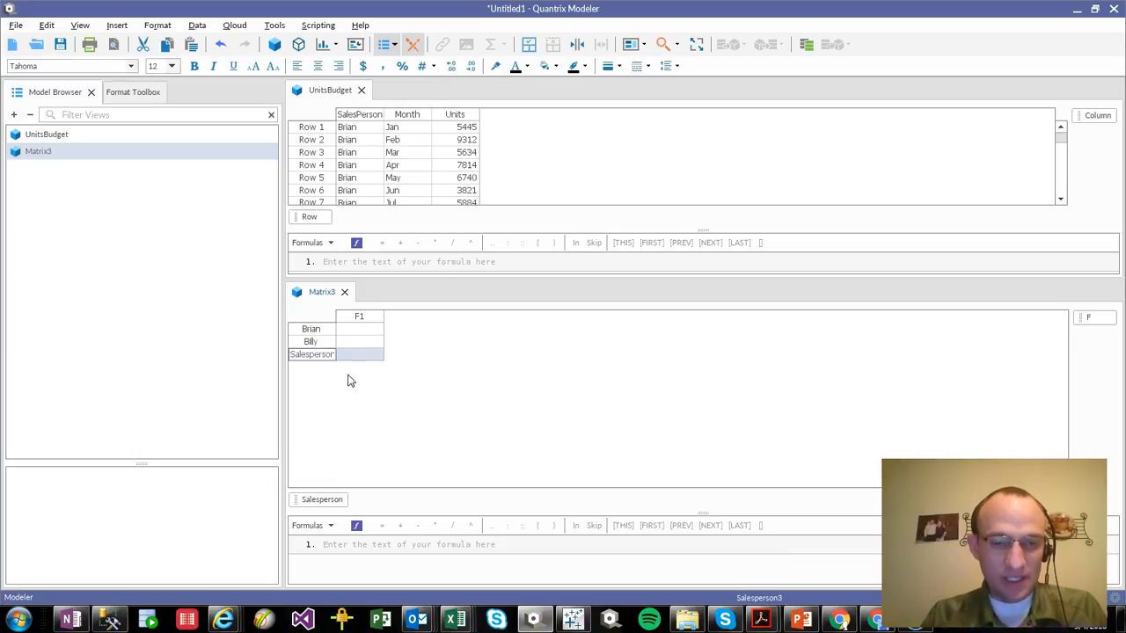
{"action": "type", "text": "Mustang"}
{"action": "left_click", "coordinate": [348, 380]}
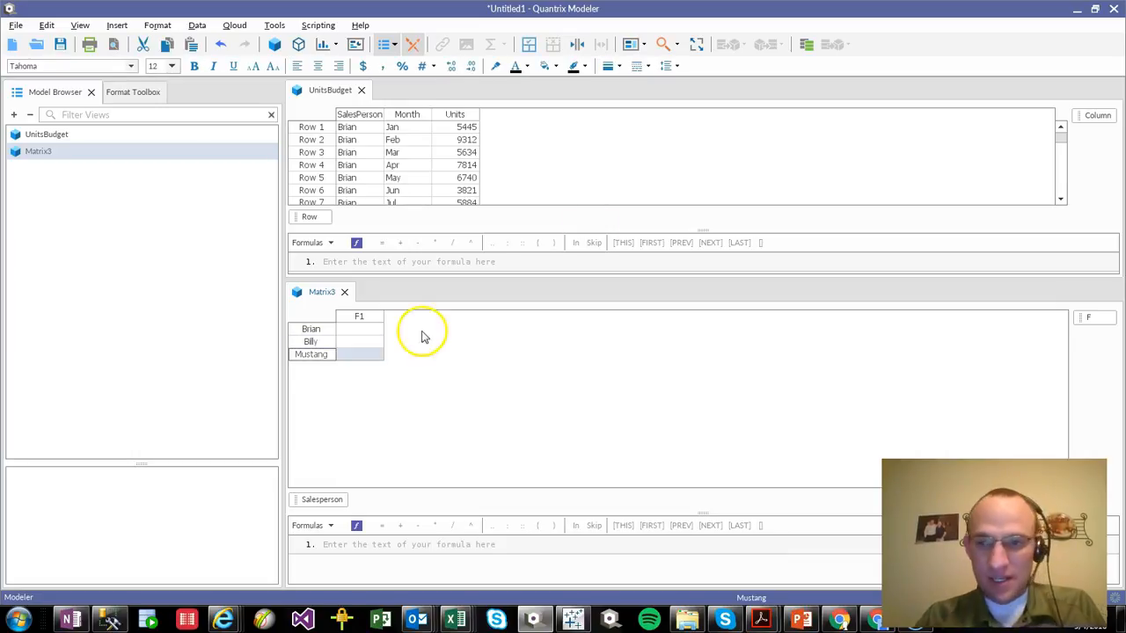
Step: Name the column category Month with items Jan through Dec
{"action": "double_click", "coordinate": [1105, 322]}
{"action": "type", "text": "Month"}
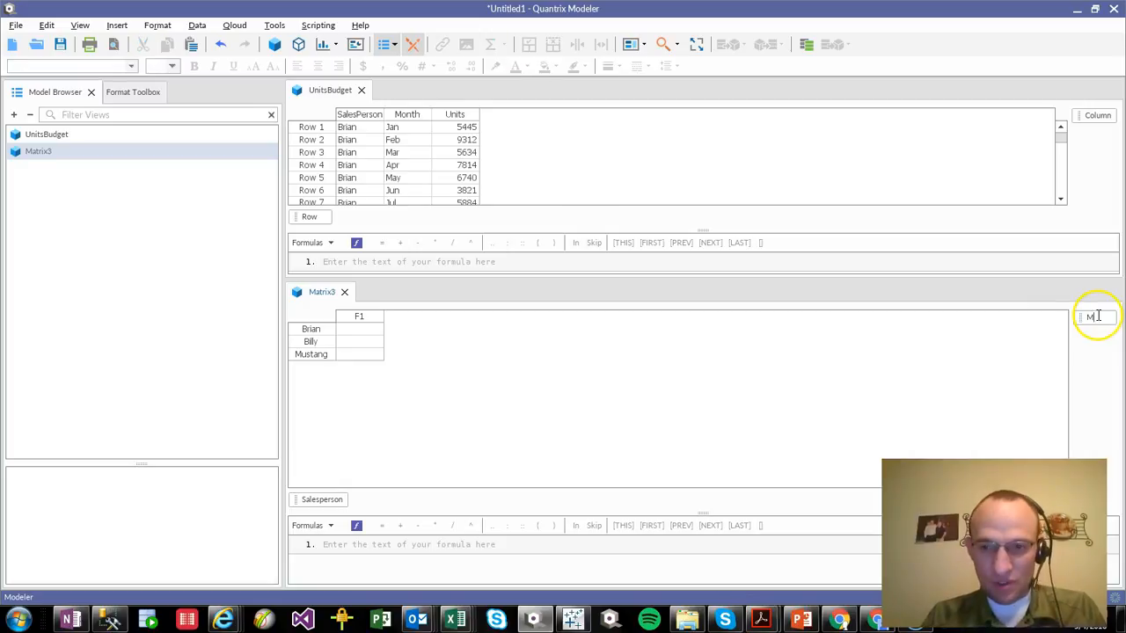
{"action": "left_click", "coordinate": [369, 318]}
{"action": "type", "text": "Jan"}
{"action": "key", "text": "Return"}
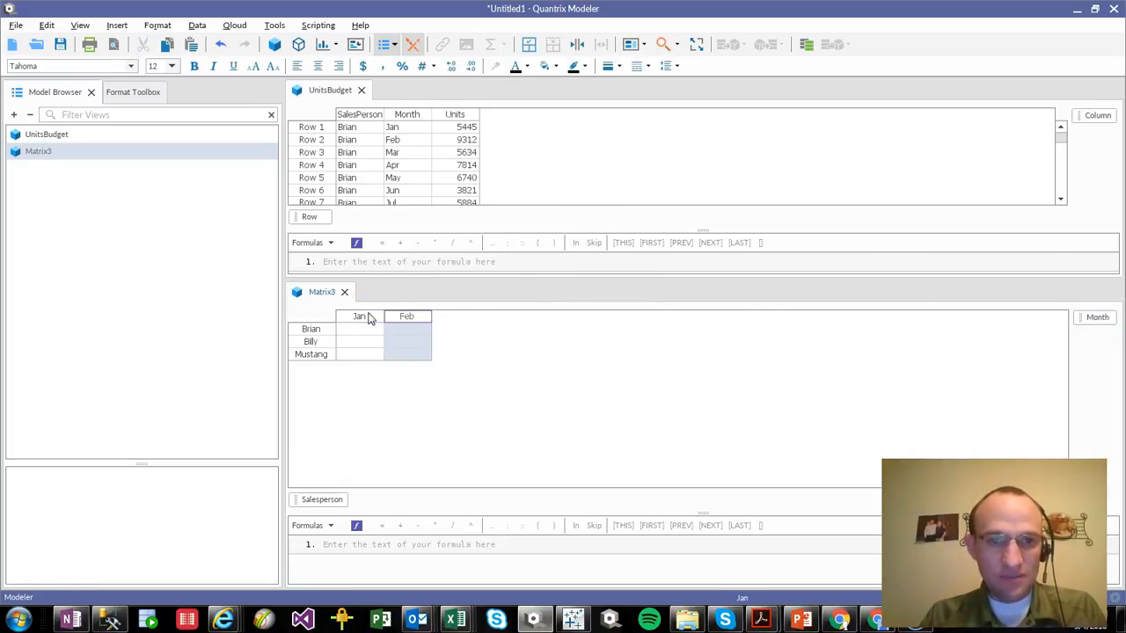
{"action": "key", "text": "Return"}
{"action": "key", "text": "Return"}
{"action": "key", "text": "Return"}
{"action": "key", "text": "Return"}
{"action": "key", "text": "Return"}
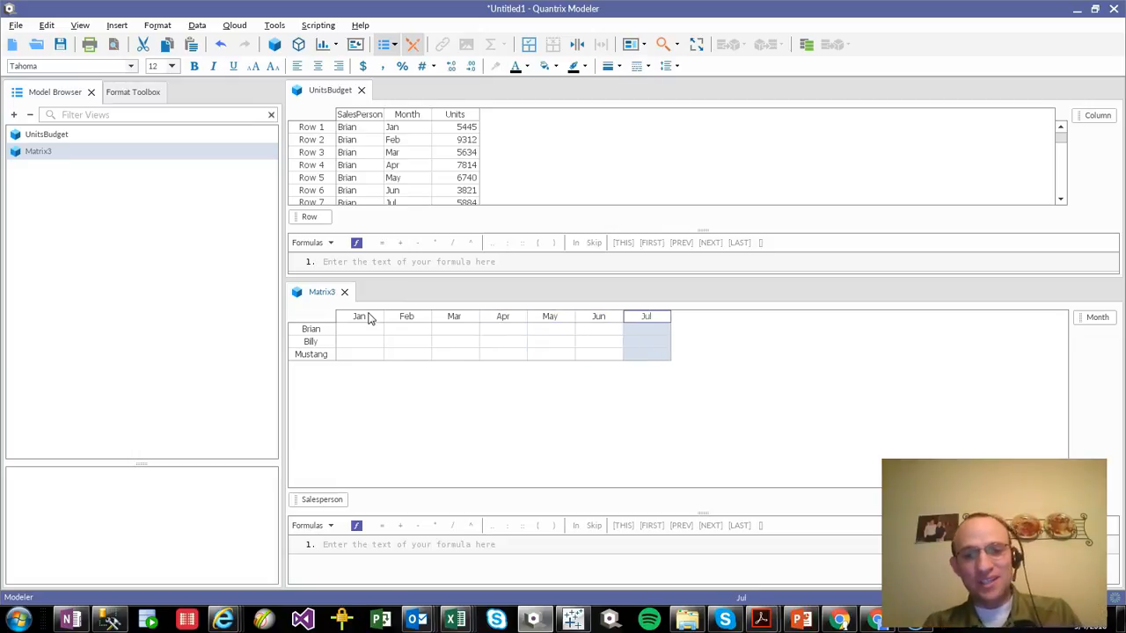
{"action": "key", "text": "Return"}
{"action": "key", "text": "Return"}
{"action": "key", "text": "Return"}
{"action": "key", "text": "Return"}
{"action": "key", "text": "Return"}
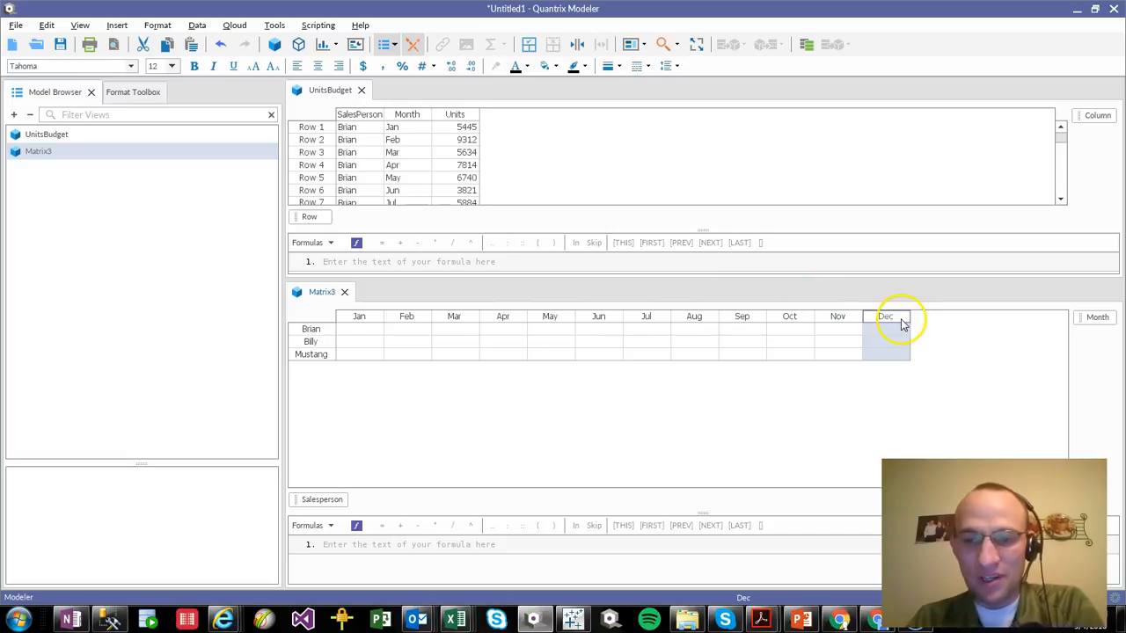
Step: Add a Type row category beside Salesperson with items Budget and Actuals
{"action": "left_click", "coordinate": [333, 501]}
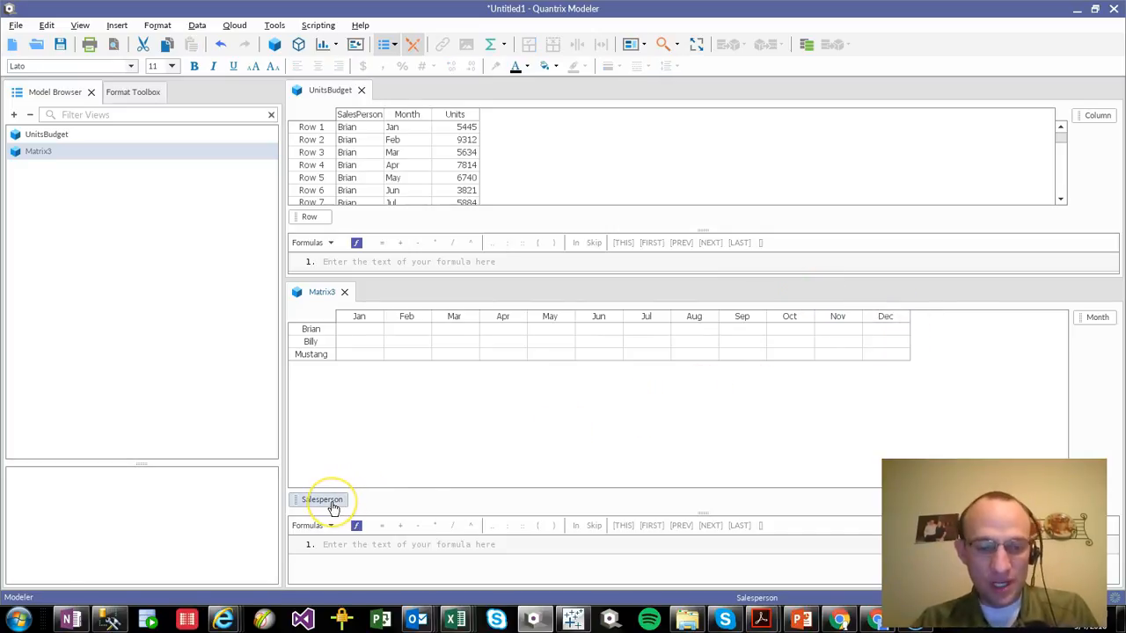
{"action": "key", "text": "Return"}
{"action": "left_click", "coordinate": [367, 501]}
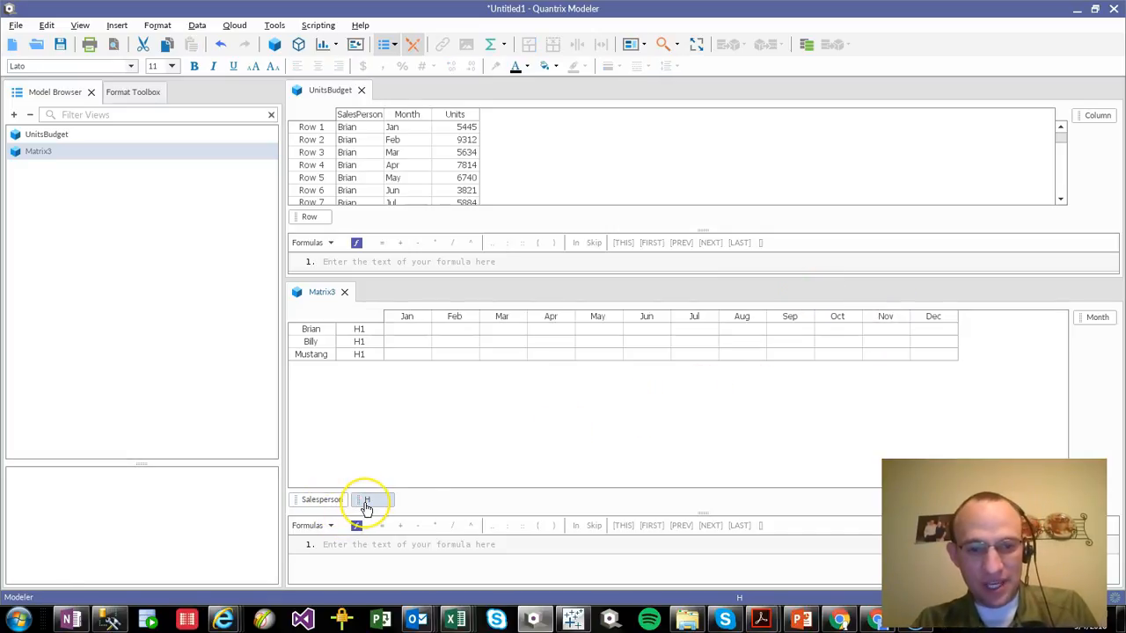
{"action": "double_click", "coordinate": [367, 501]}
{"action": "type", "text": "Typ"}
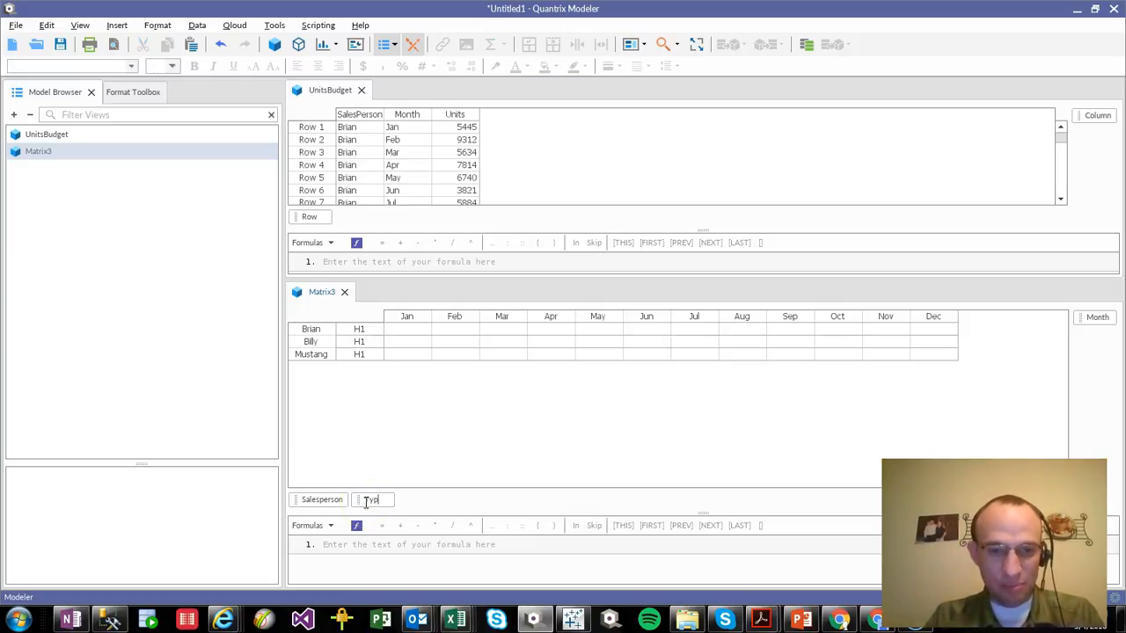
{"action": "type", "text": "e"}
{"action": "left_click", "coordinate": [322, 414]}
{"action": "left_click", "coordinate": [377, 332]}
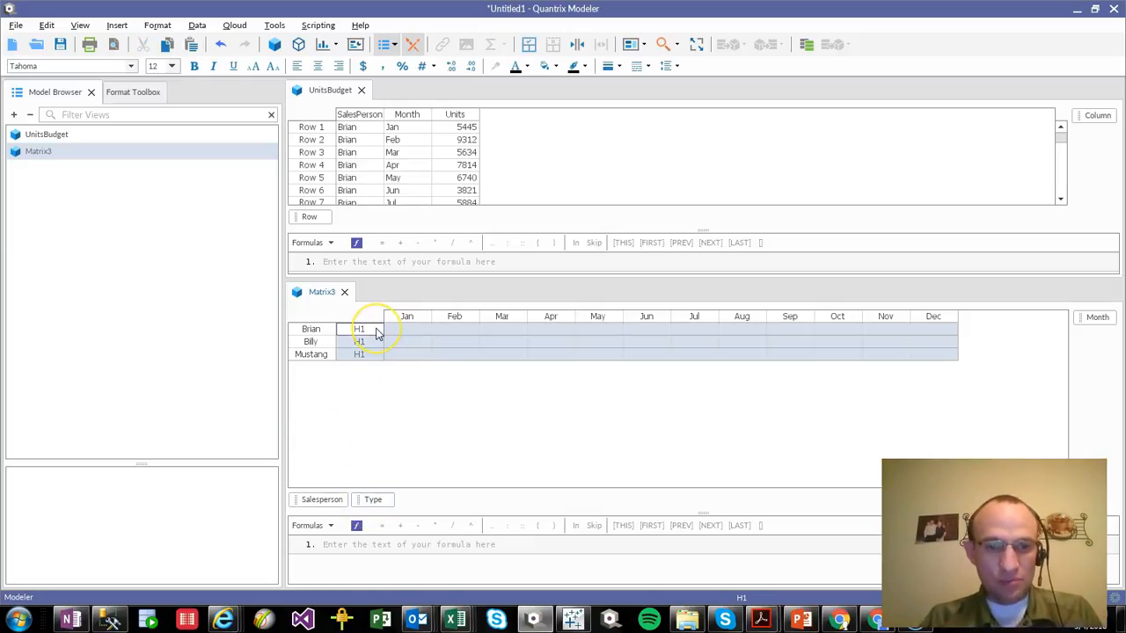
{"action": "type", "text": "Budget"}
{"action": "key", "text": "Return"}
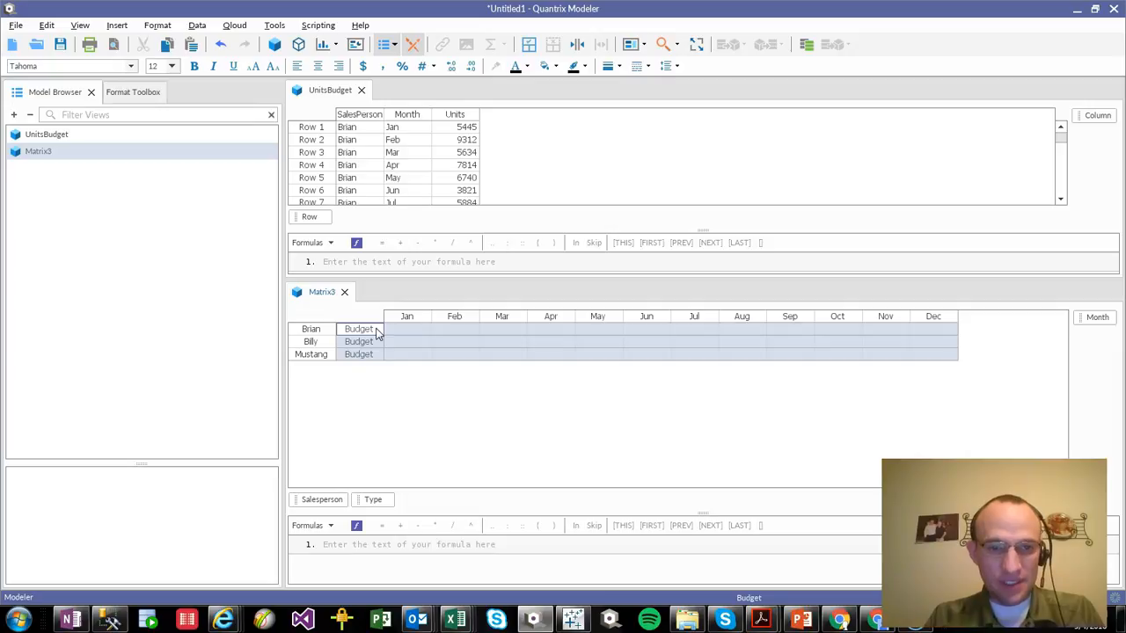
{"action": "key", "text": "Return"}
{"action": "type", "text": "Actuals"}
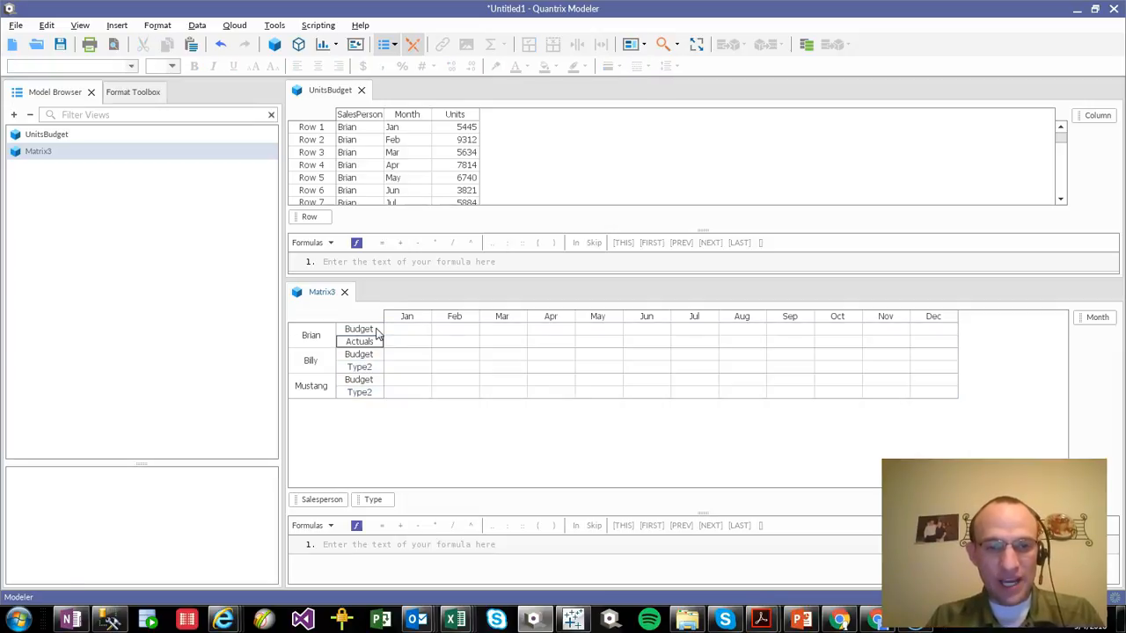
{"action": "key", "text": "Return"}
Step: Add a Metric row category whose single item is named Units
{"action": "left_click", "coordinate": [390, 503]}
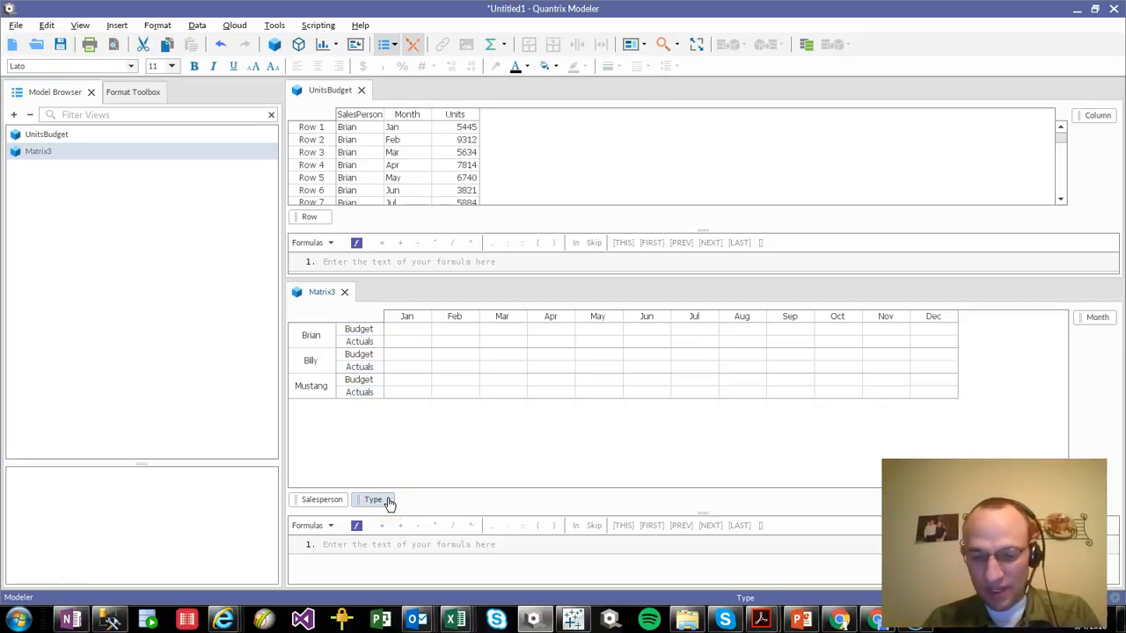
{"action": "key", "text": "Return"}
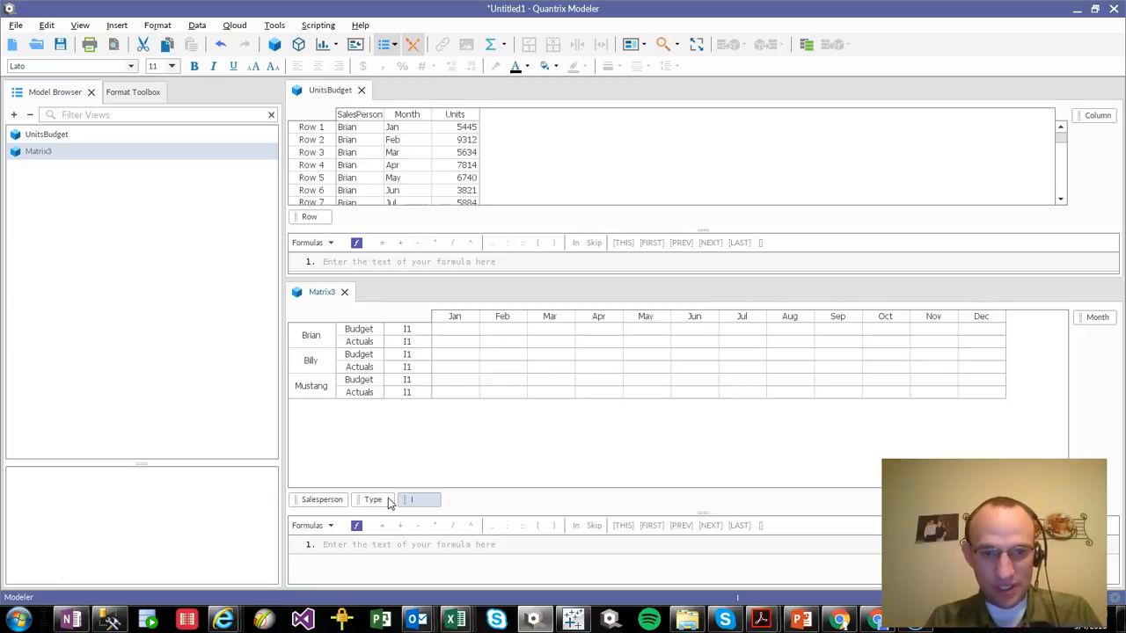
{"action": "type", "text": "Metric"}
{"action": "key", "text": "Return"}
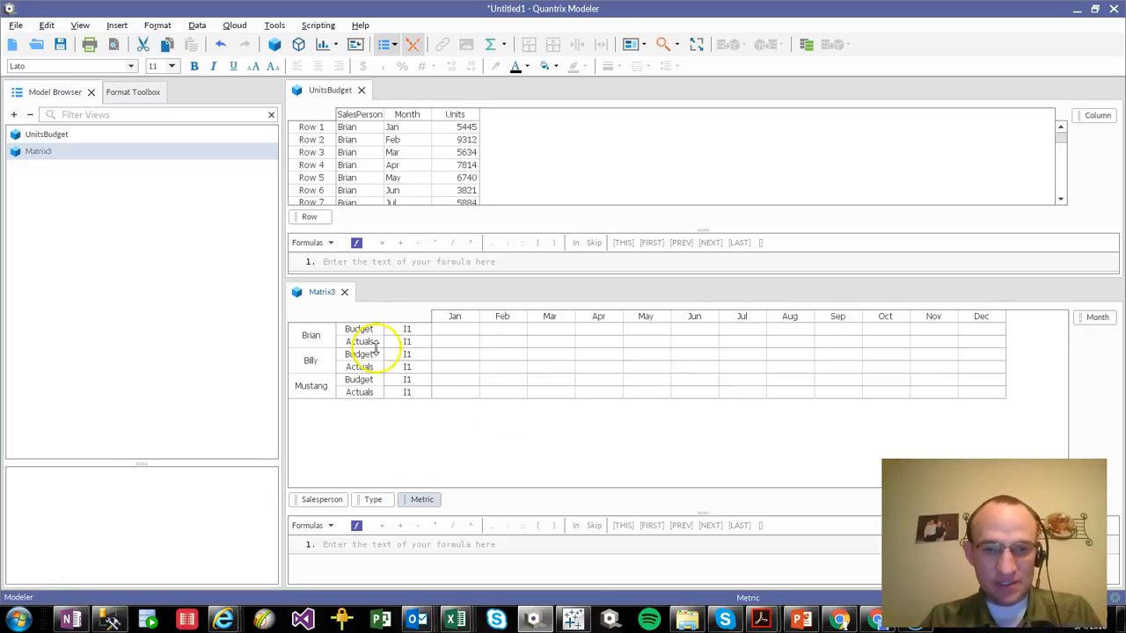
{"action": "left_click", "coordinate": [400, 330]}
{"action": "type", "text": "Units"}
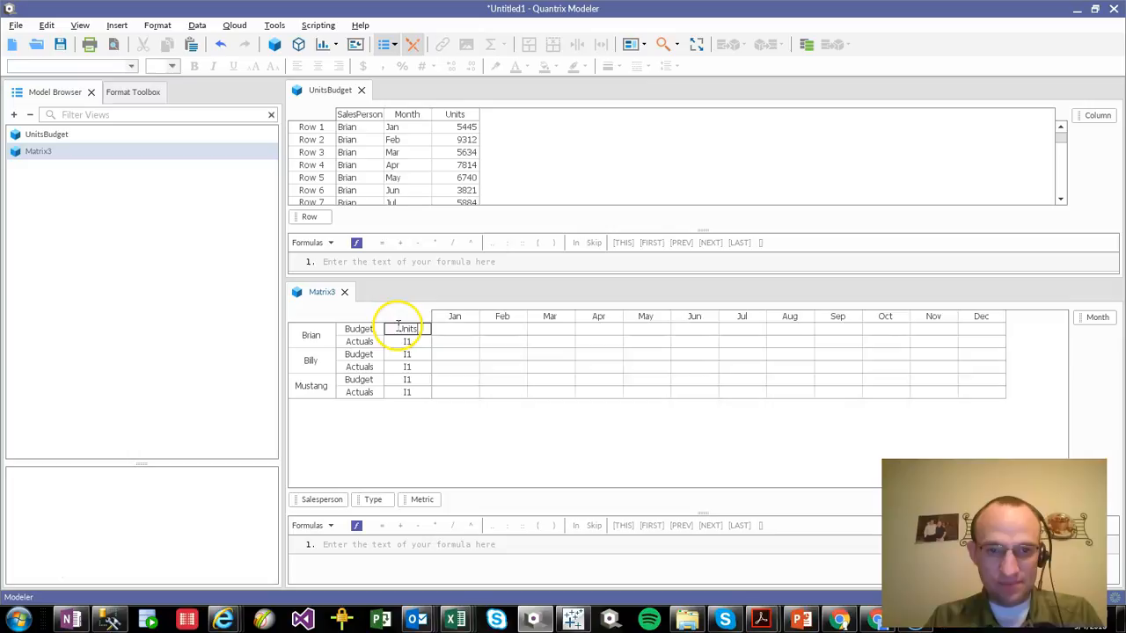
{"action": "key", "text": "Return"}
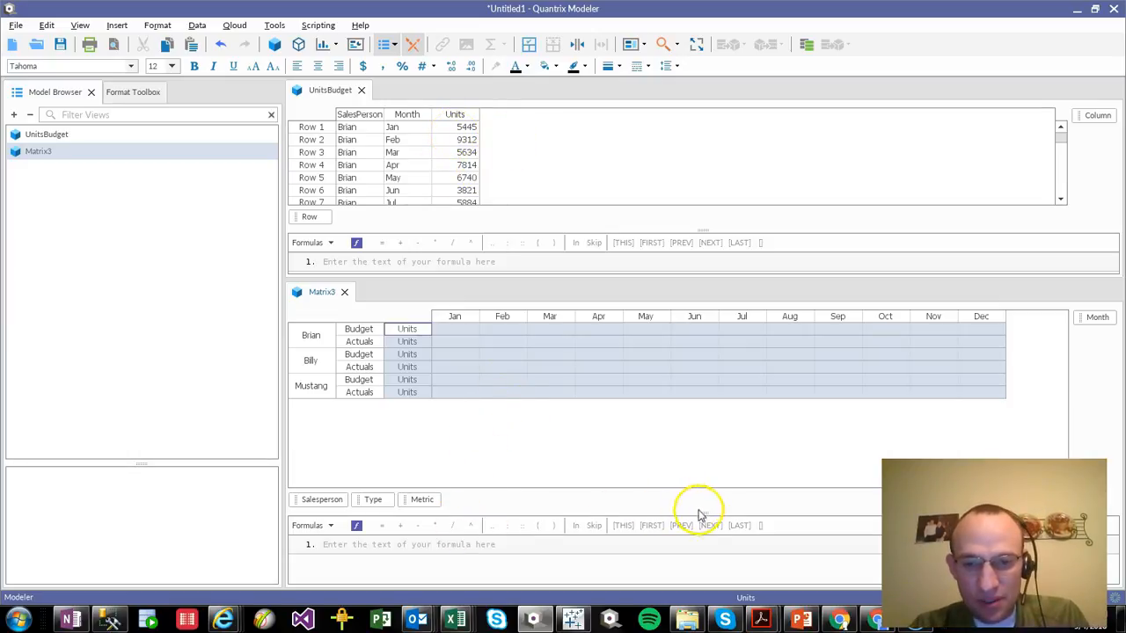
Step: Enter a formula summing UnitsBudget::Units using SalesPerson as Salesperson and Month as Month
{"action": "left_click_drag", "start_coordinate": [710, 517], "coordinate": [679, 431]}
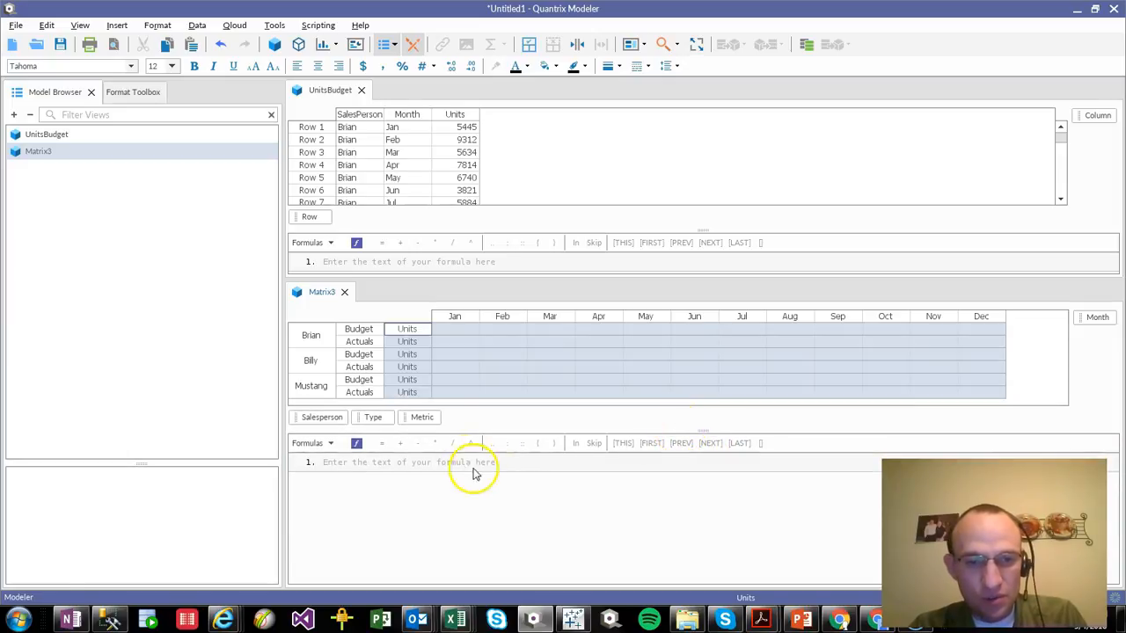
{"action": "type", "text": "Units = "}
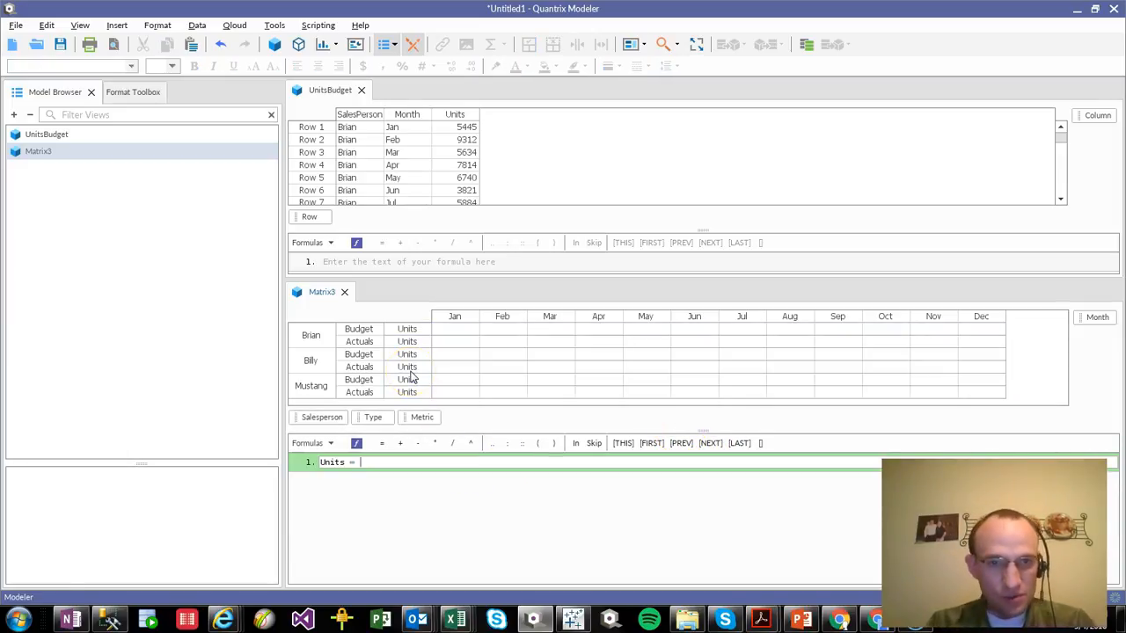
{"action": "type", "text": "sum("}
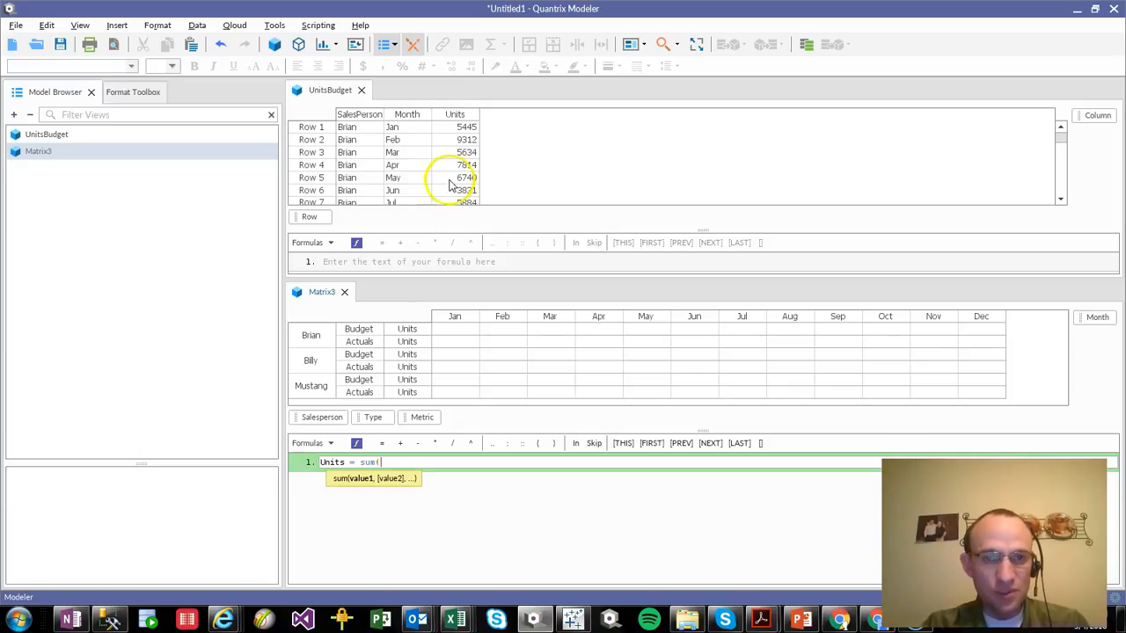
{"action": "left_click", "coordinate": [454, 116]}
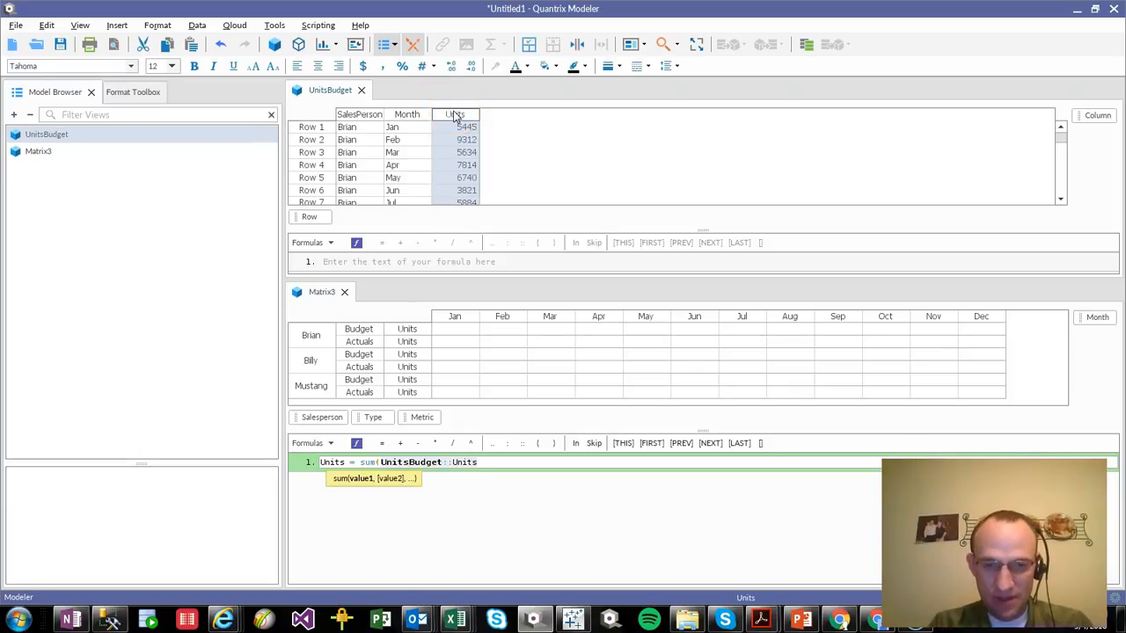
{"action": "type", "text": ")"}
{"action": "key", "text": "Return"}
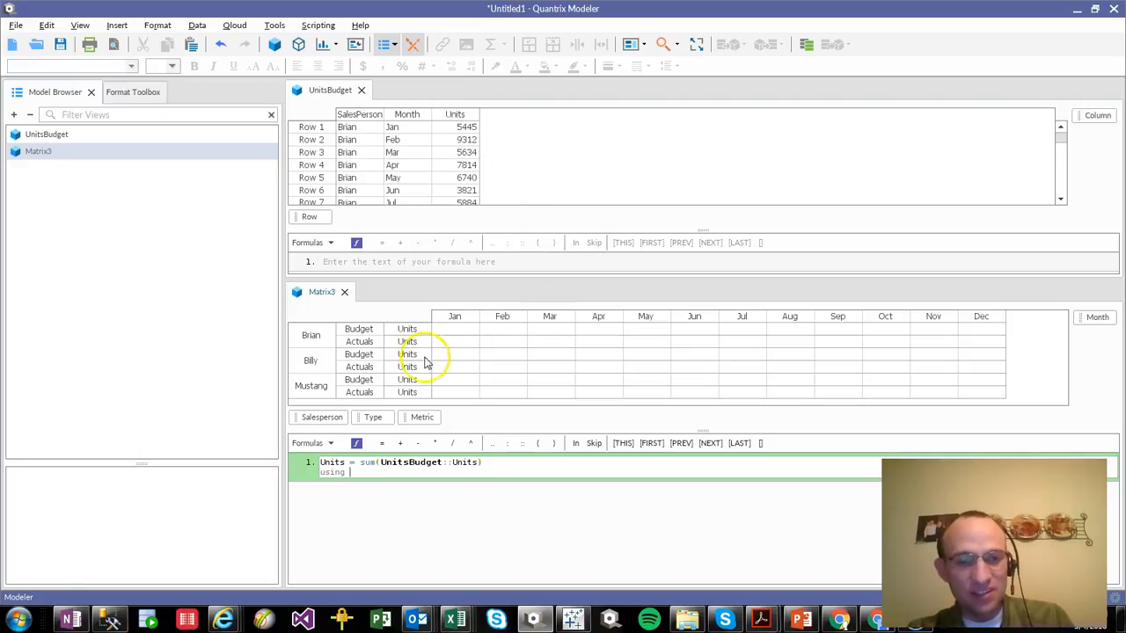
{"action": "left_click", "coordinate": [350, 115]}
{"action": "type", "text": "alesPerson as"}
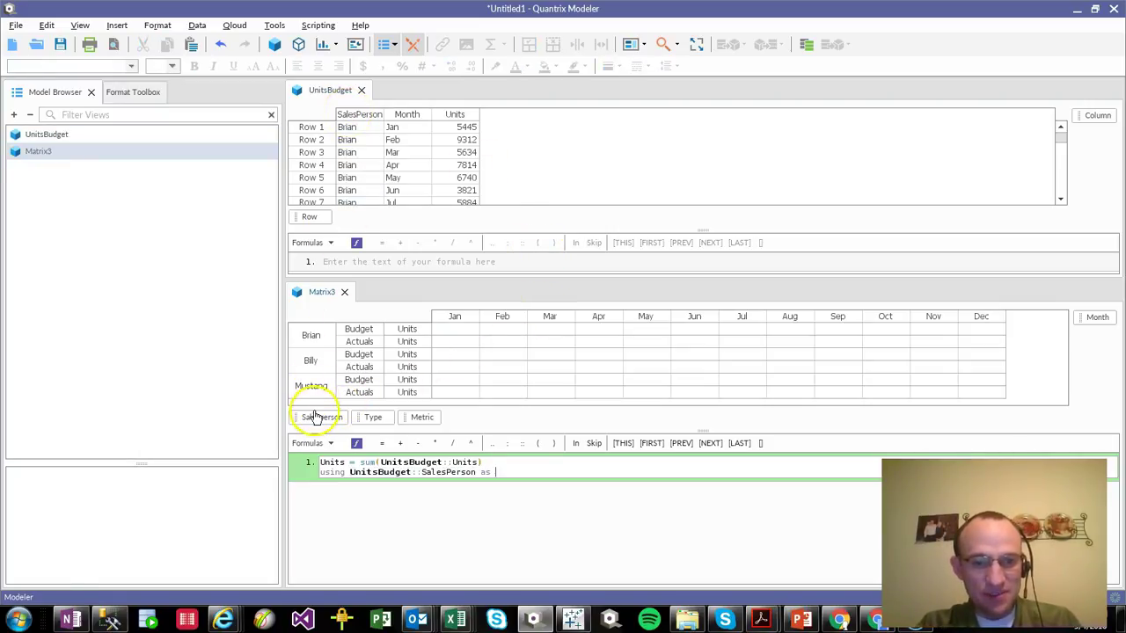
{"action": "left_click", "coordinate": [317, 418]}
{"action": "type", "text": "s Salesperson"}
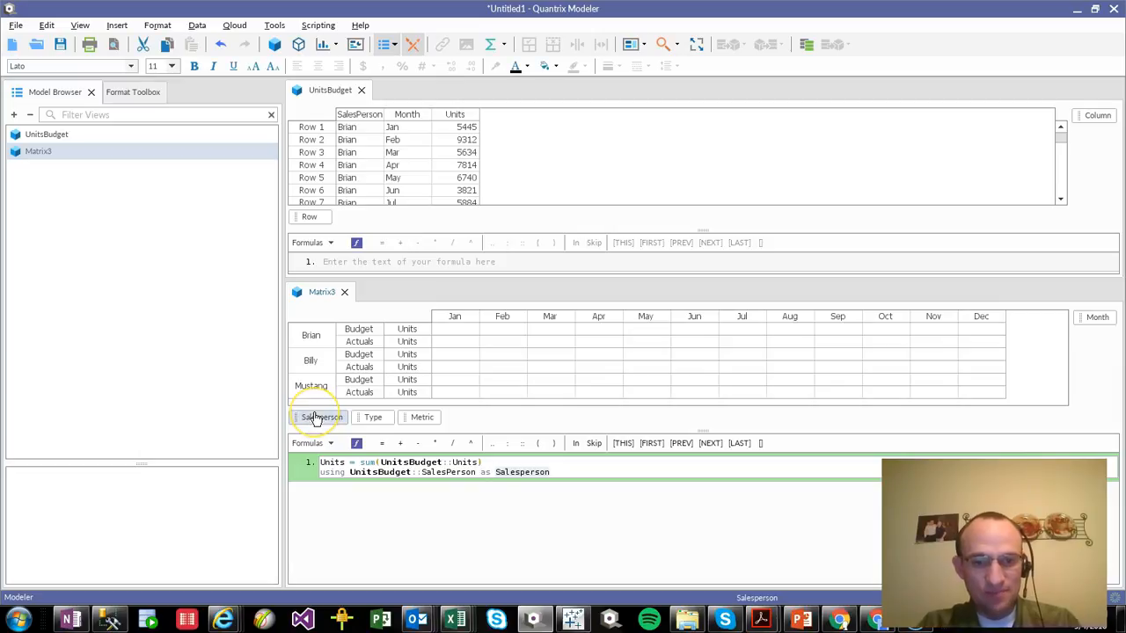
{"action": "key", "text": "Return"}
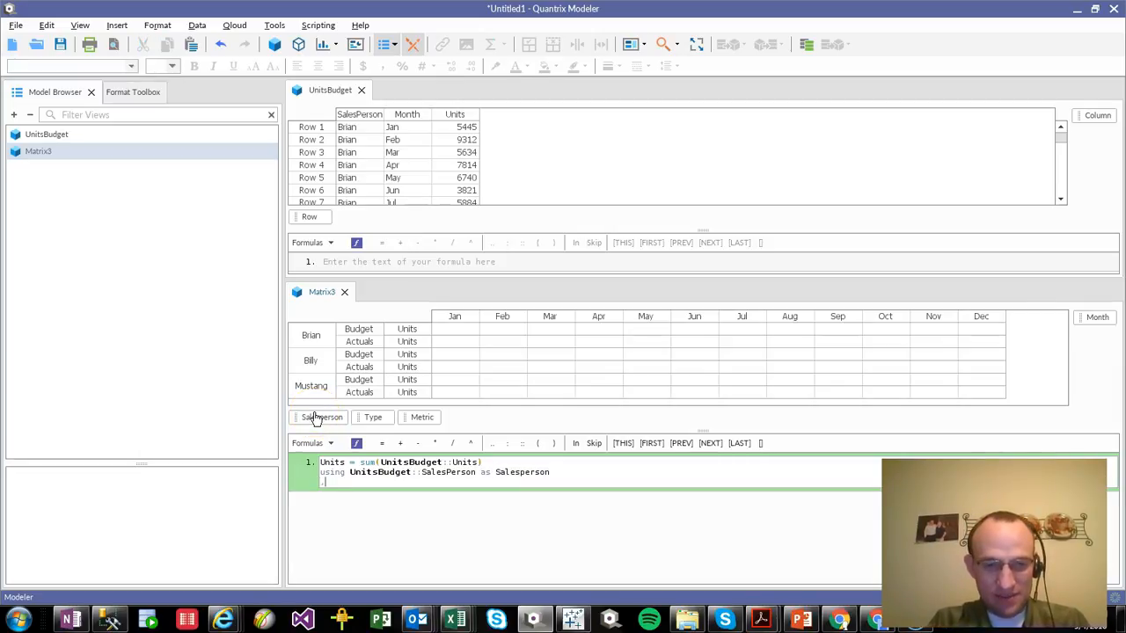
{"action": "left_click", "coordinate": [1085, 321]}
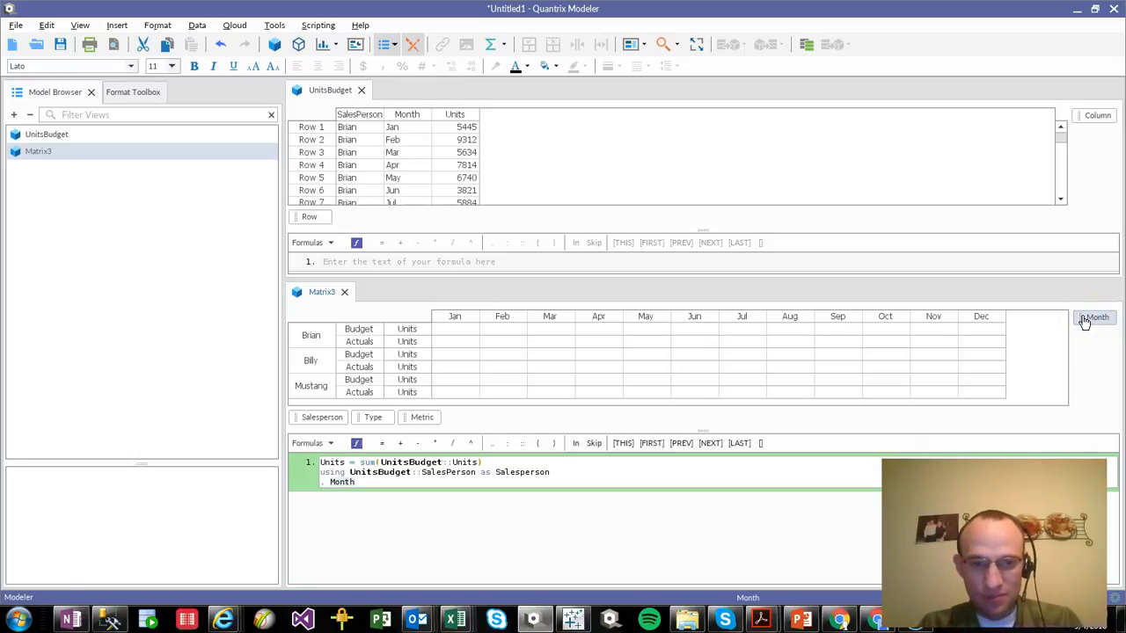
{"action": "left_click", "coordinate": [404, 117]}
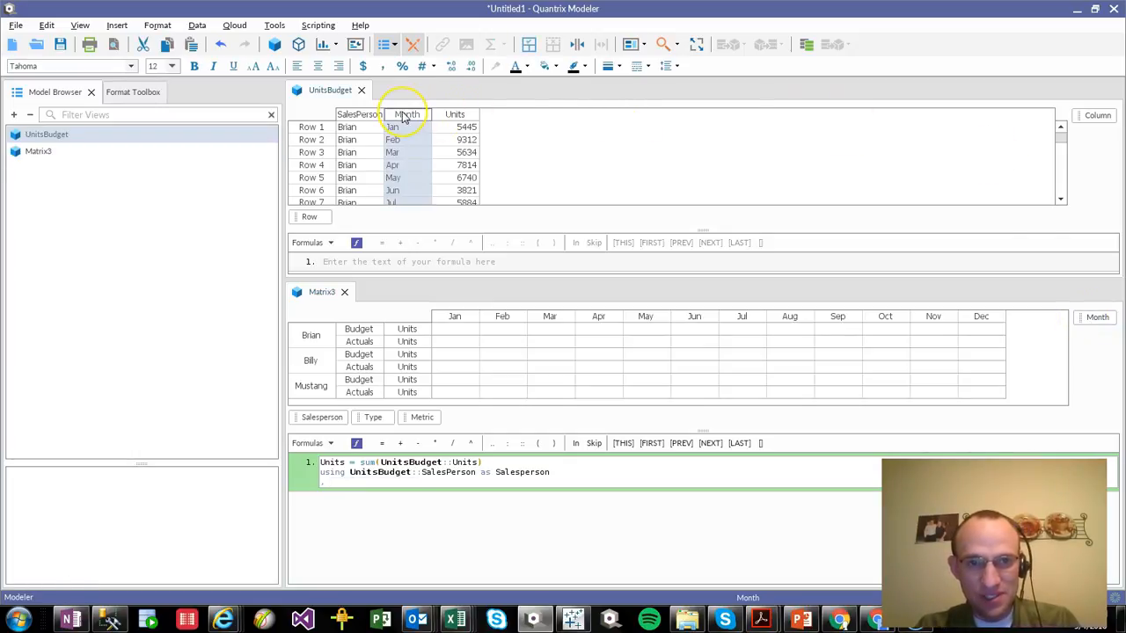
{"action": "left_click", "coordinate": [1082, 321]}
{"action": "key", "text": "Return"}
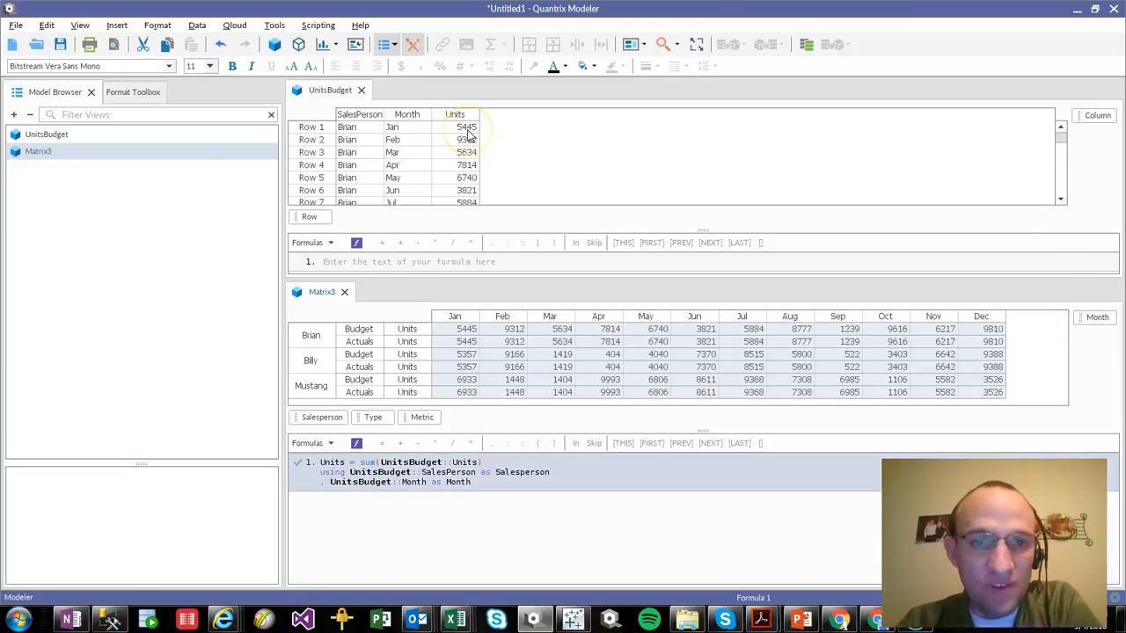
Step: Restrict the formula's left side to Units::Budget so the Actuals rows stay empty
{"action": "left_click", "coordinate": [463, 332]}
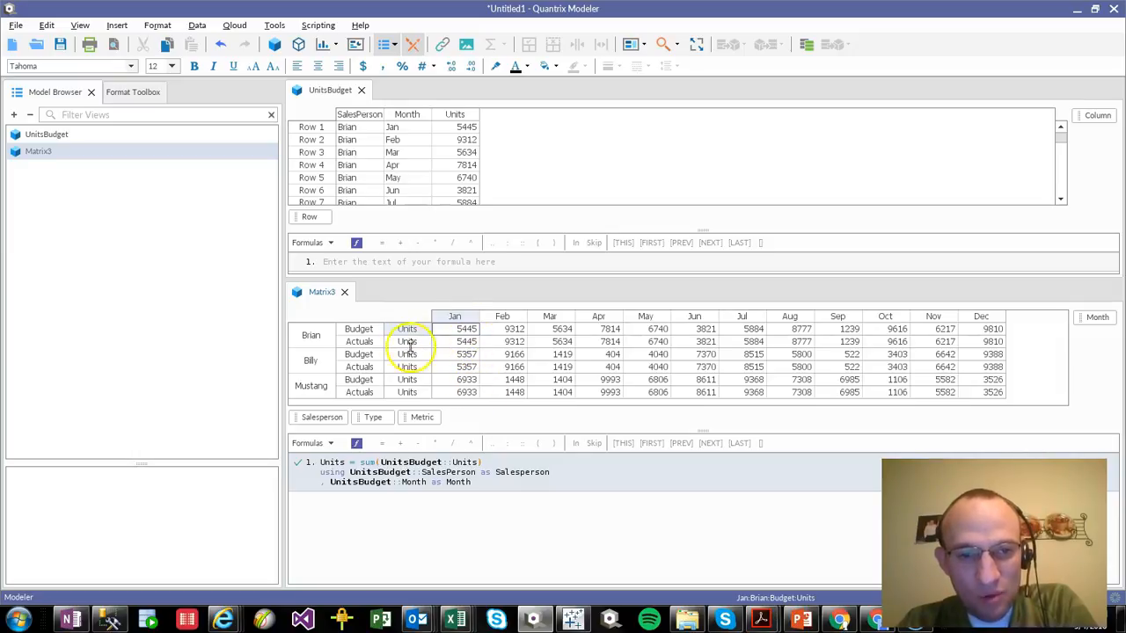
{"action": "left_click", "coordinate": [349, 464]}
{"action": "type", "text": "::"}
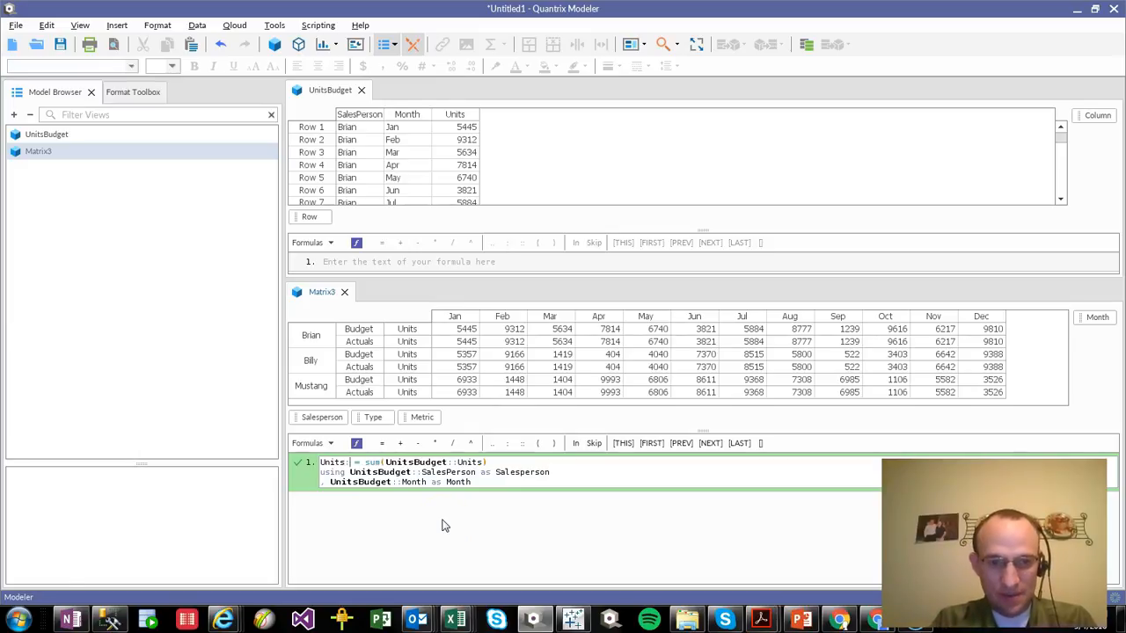
{"action": "type", "text": "Budget"}
{"action": "key", "text": "Return"}
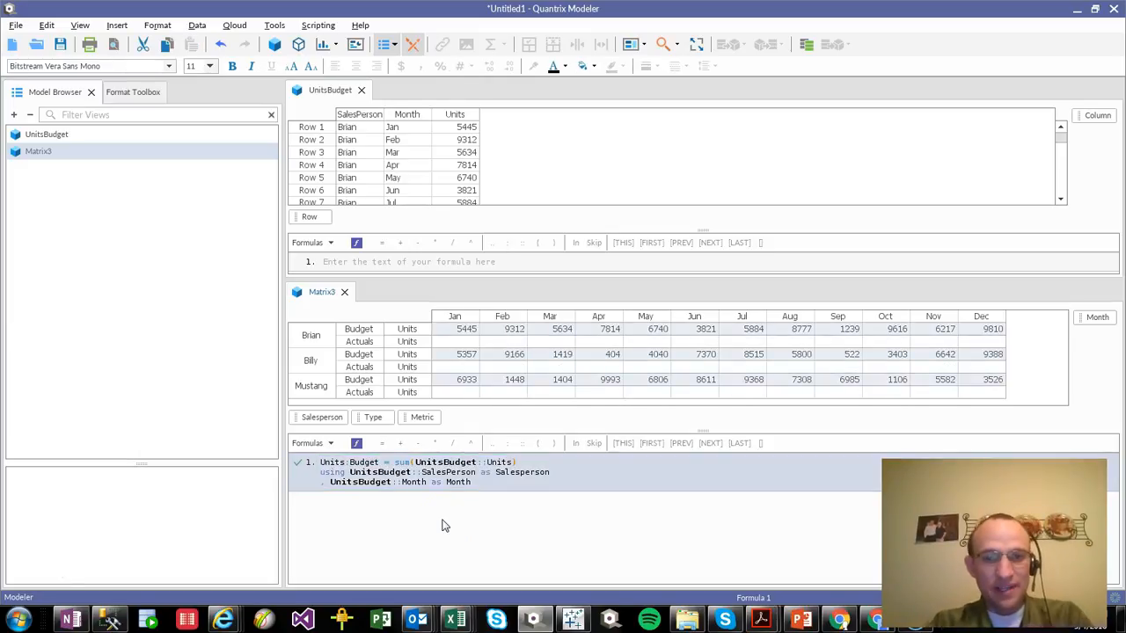
{"action": "left_click", "coordinate": [460, 333]}
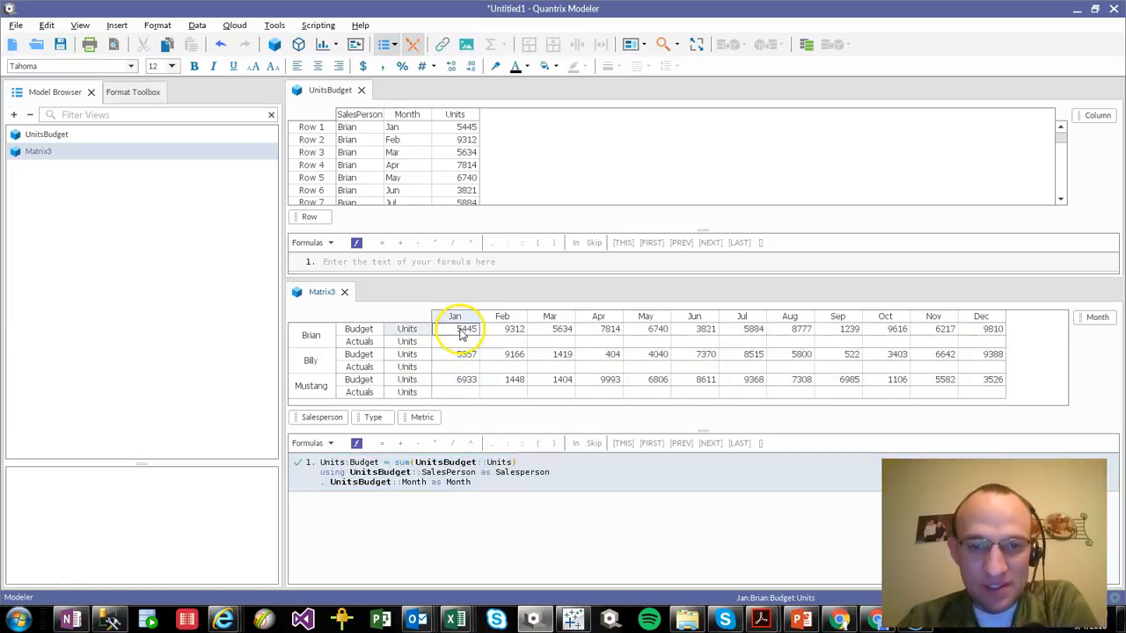
{"action": "left_click", "coordinate": [462, 342]}
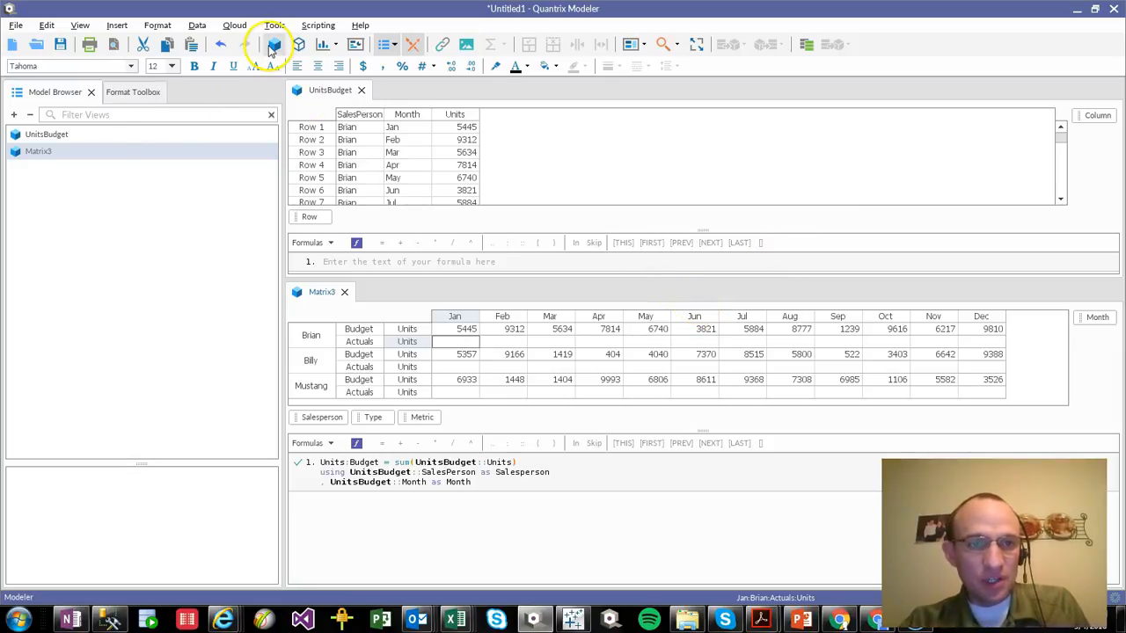
Step: Create a new matrix view, dock it in its own pane and rename it Actuals
{"action": "left_click", "coordinate": [271, 49]}
{"action": "left_click_drag", "start_coordinate": [387, 90], "coordinate": [728, 204]}
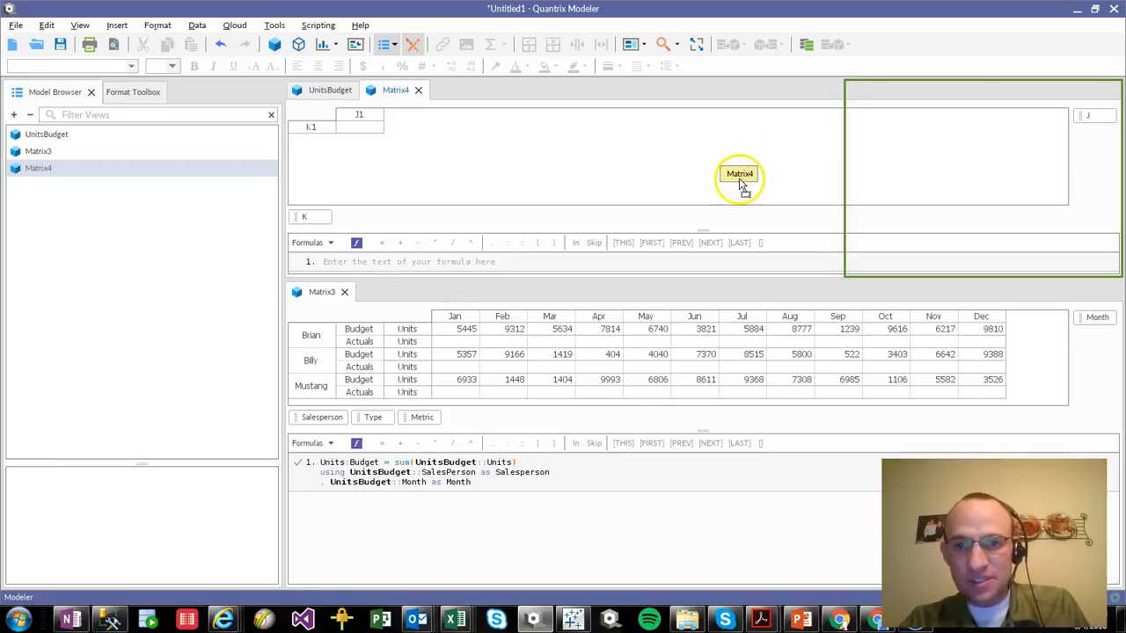
{"action": "left_click_drag", "start_coordinate": [741, 186], "coordinate": [746, 177]}
{"action": "right_click", "coordinate": [70, 175]}
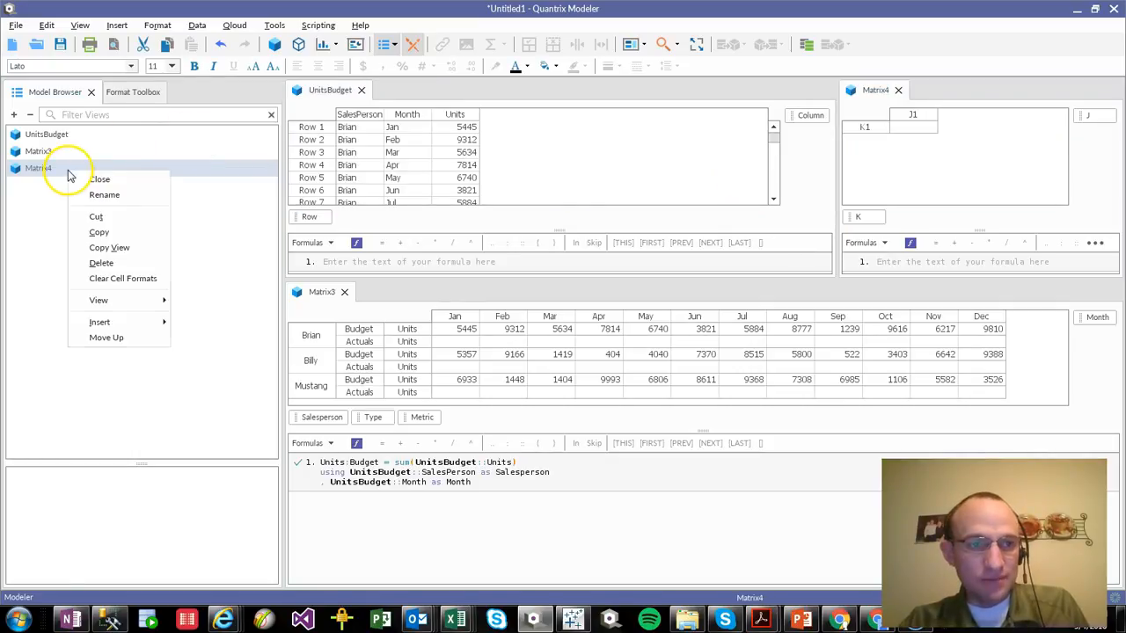
{"action": "left_click", "coordinate": [103, 195]}
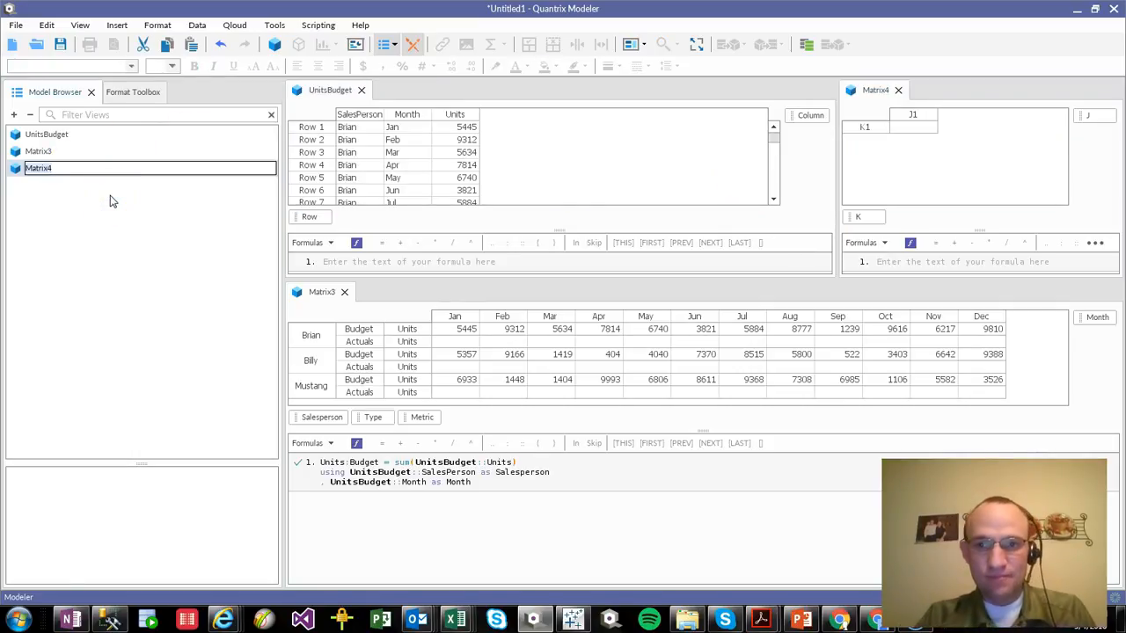
{"action": "type", "text": "Actuals"}
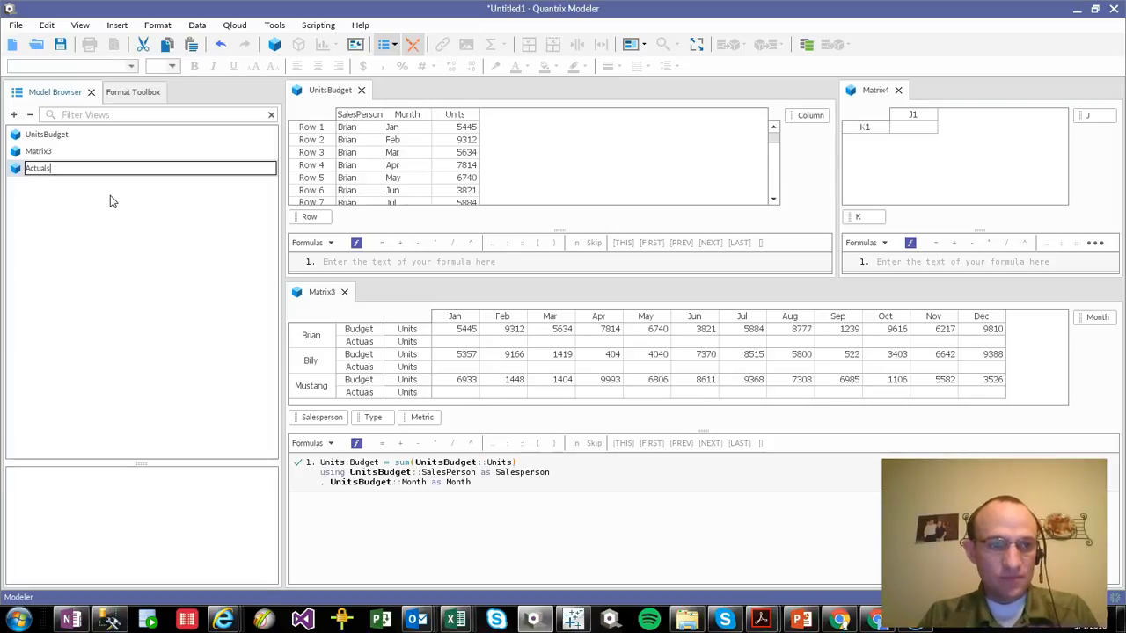
{"action": "key", "text": "Return"}
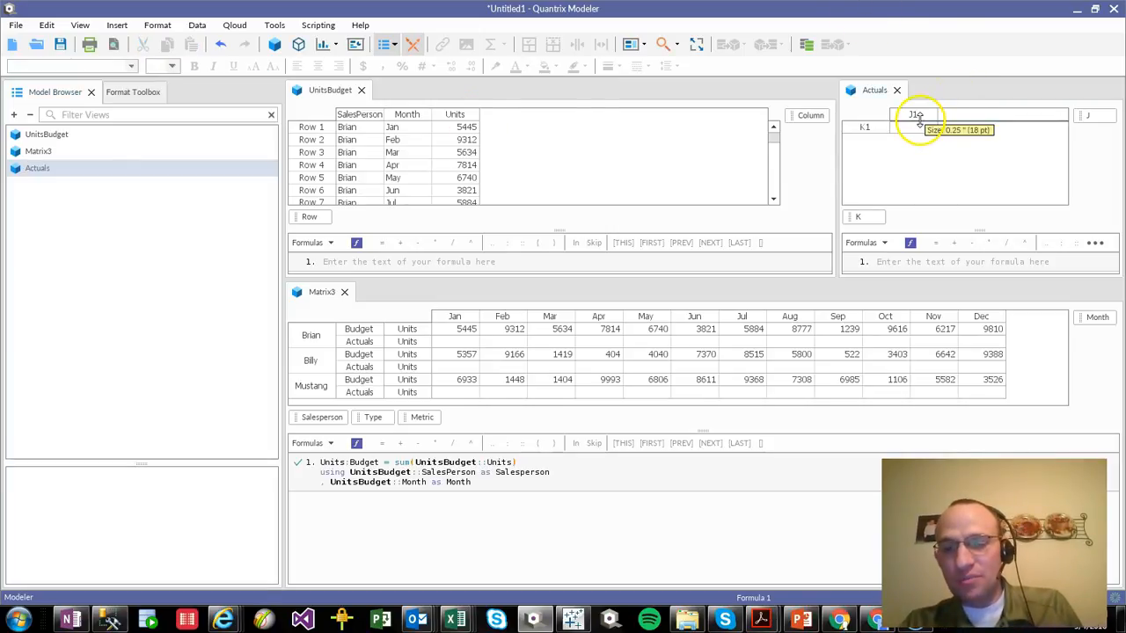
Step: Name the row item 1 and the columns Sales Person, Month and Units
{"action": "left_click", "coordinate": [879, 130]}
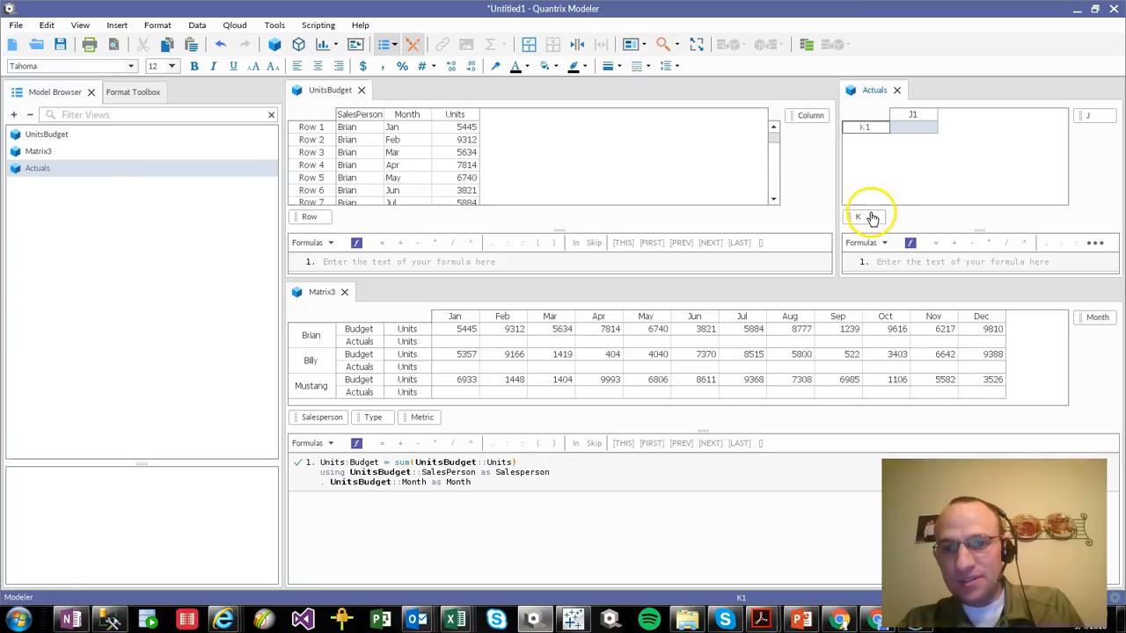
{"action": "double_click", "coordinate": [867, 126]}
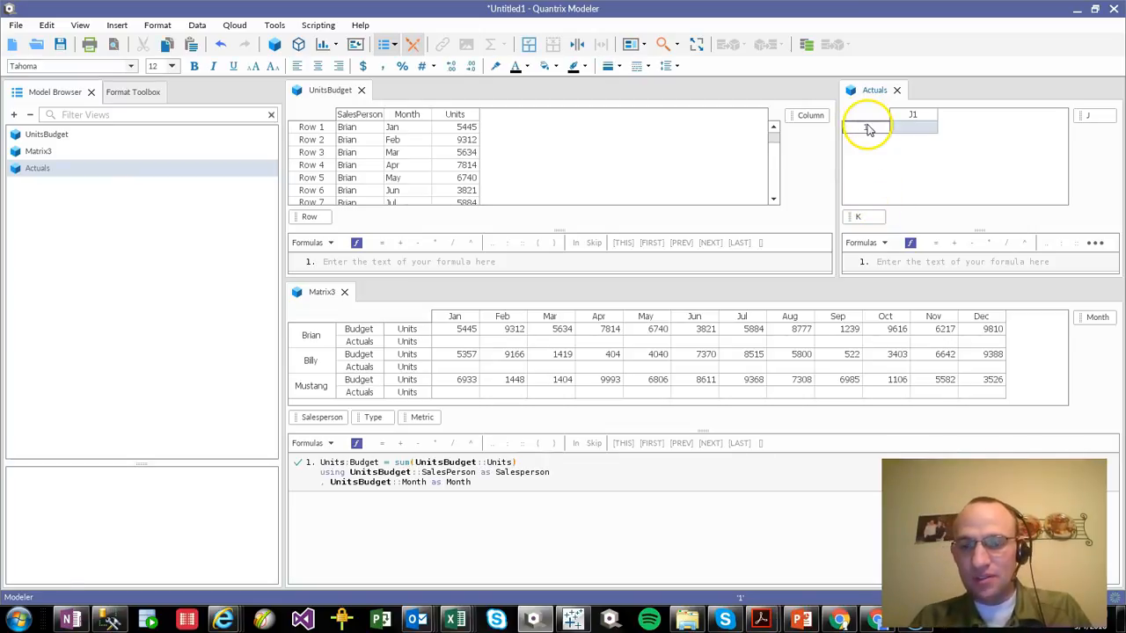
{"action": "left_click", "coordinate": [914, 116]}
{"action": "type", "text": "Sa"}
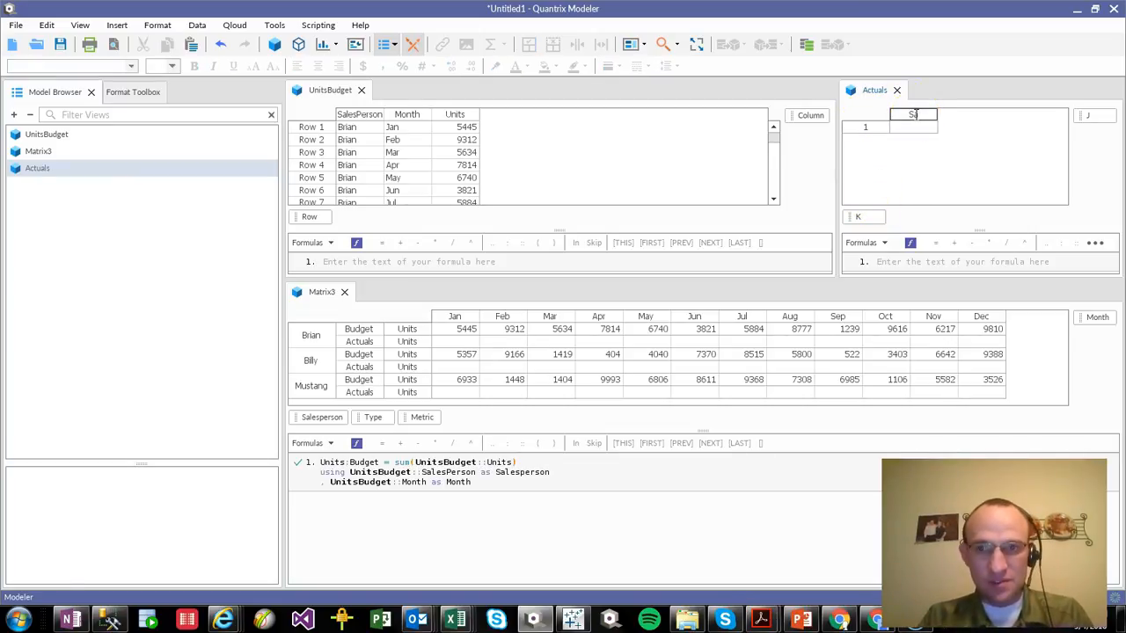
{"action": "type", "text": "les Person"}
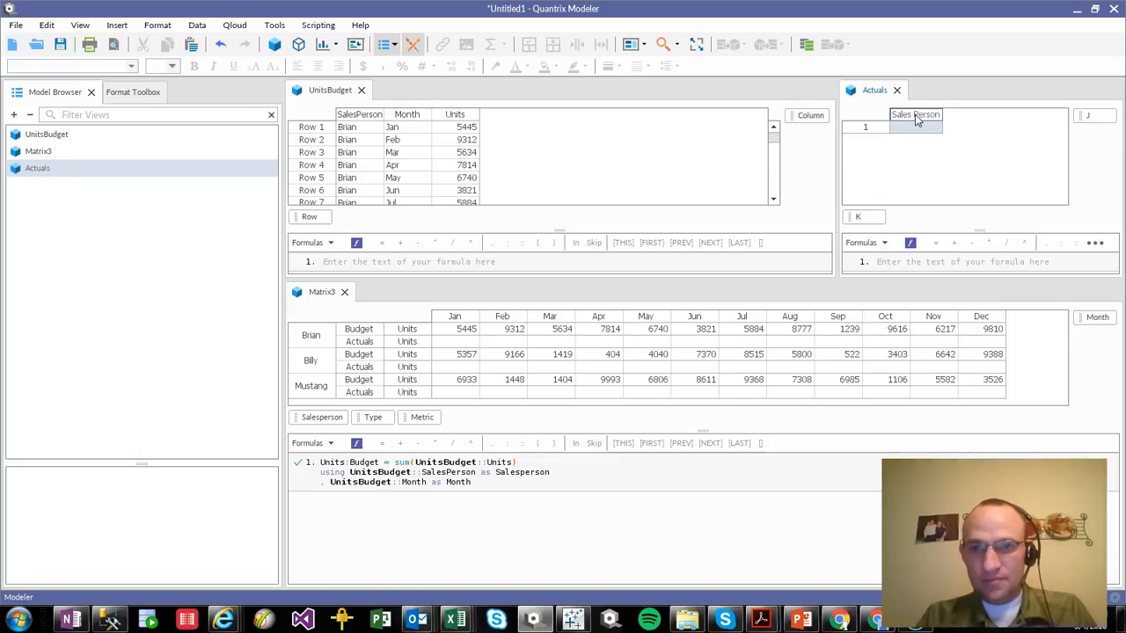
{"action": "key", "text": "Return"}
{"action": "type", "text": "Month"}
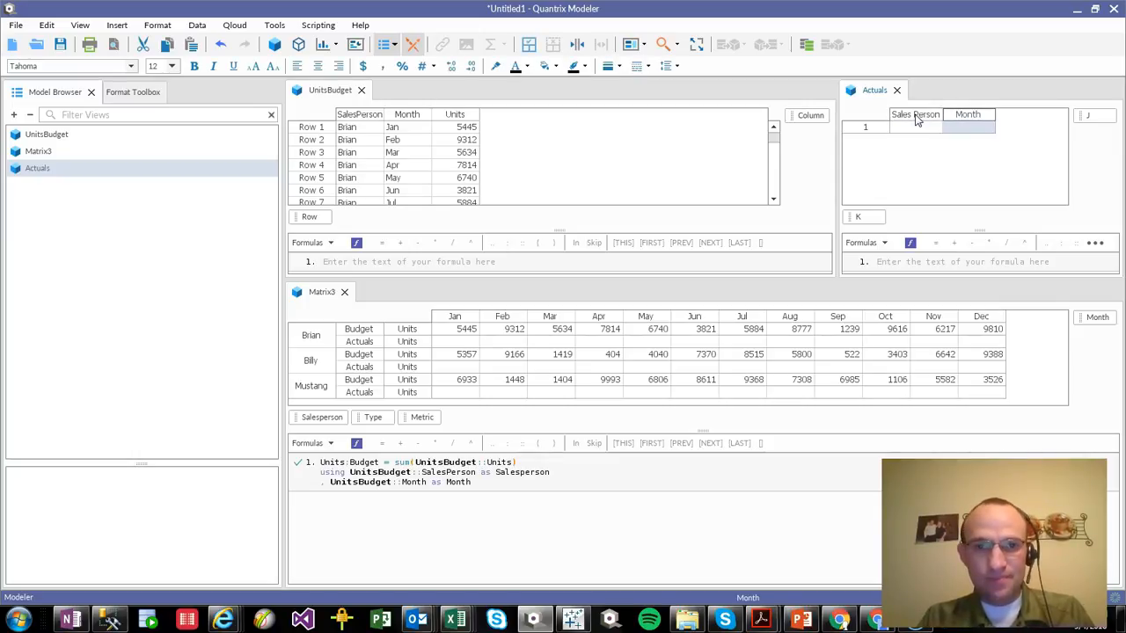
{"action": "key", "text": "Return"}
{"action": "type", "text": "Units"}
{"action": "key", "text": "Return"}
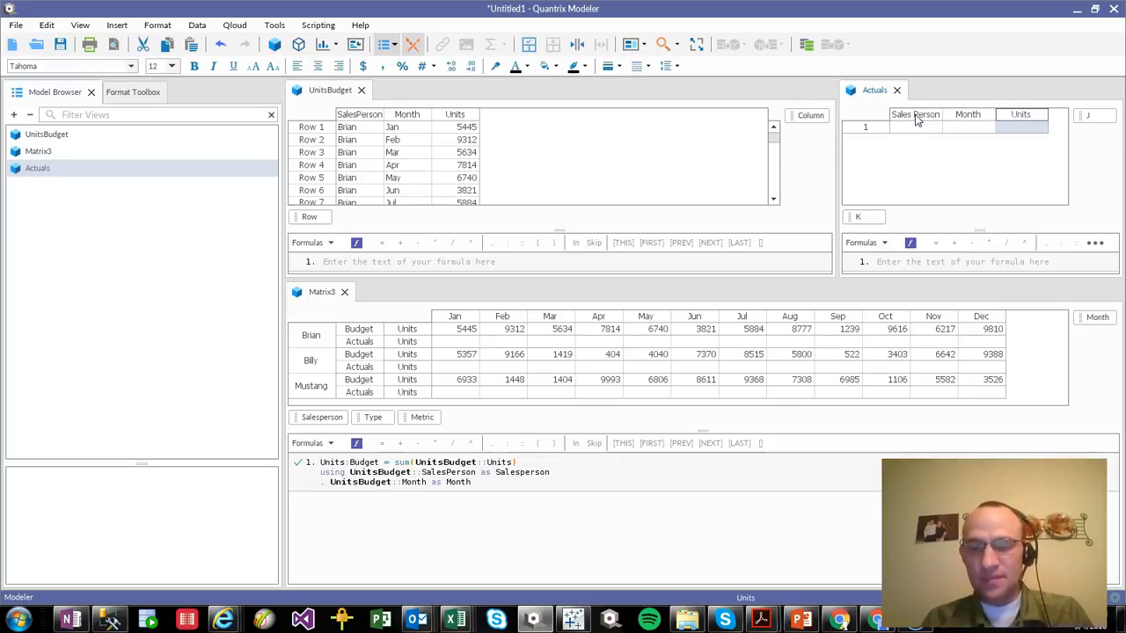
{"action": "key", "text": "Left"}
Step: Enter the first Actuals record: Brian, Jan, 1100
{"action": "left_click", "coordinate": [920, 129]}
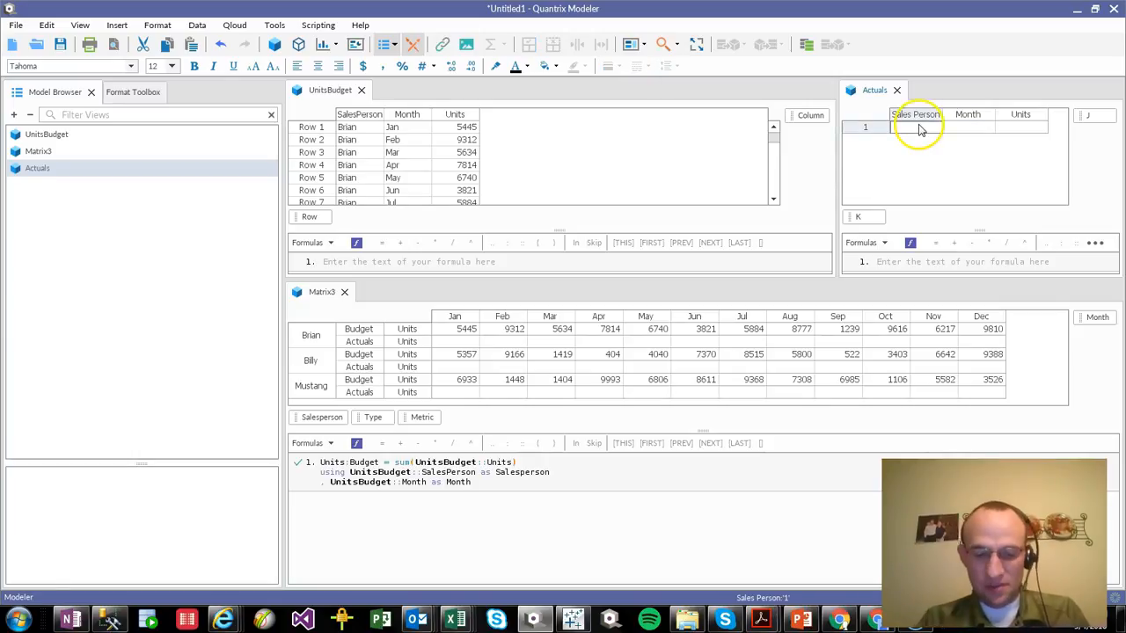
{"action": "type", "text": "Biran"}
{"action": "key", "text": "Tab"}
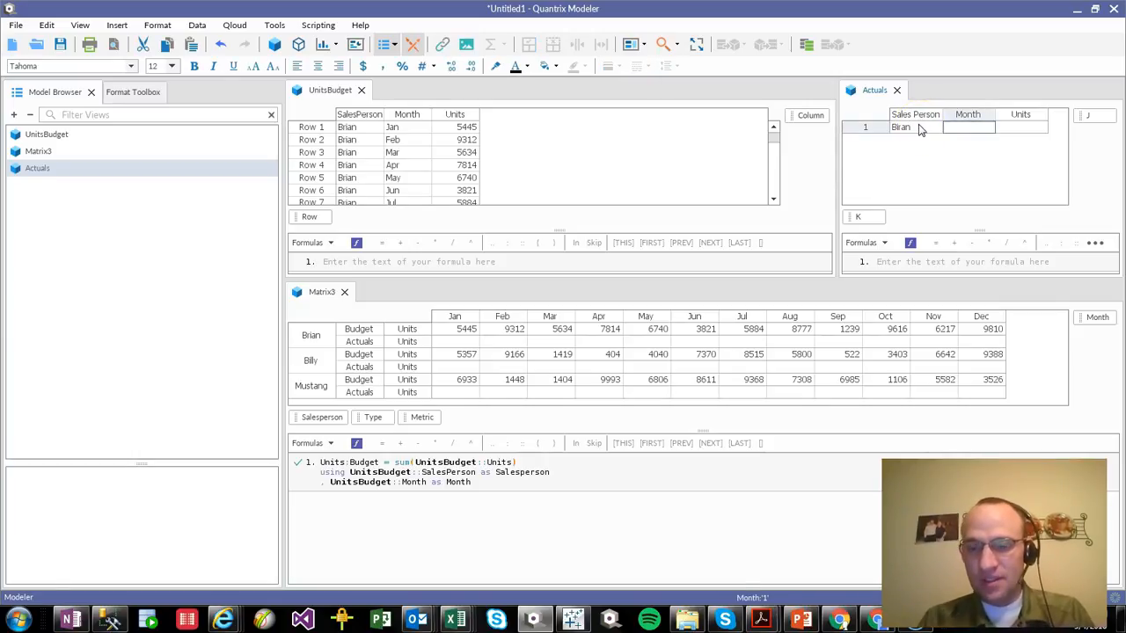
{"action": "left_click", "coordinate": [920, 129]}
{"action": "type", "text": "Bri"}
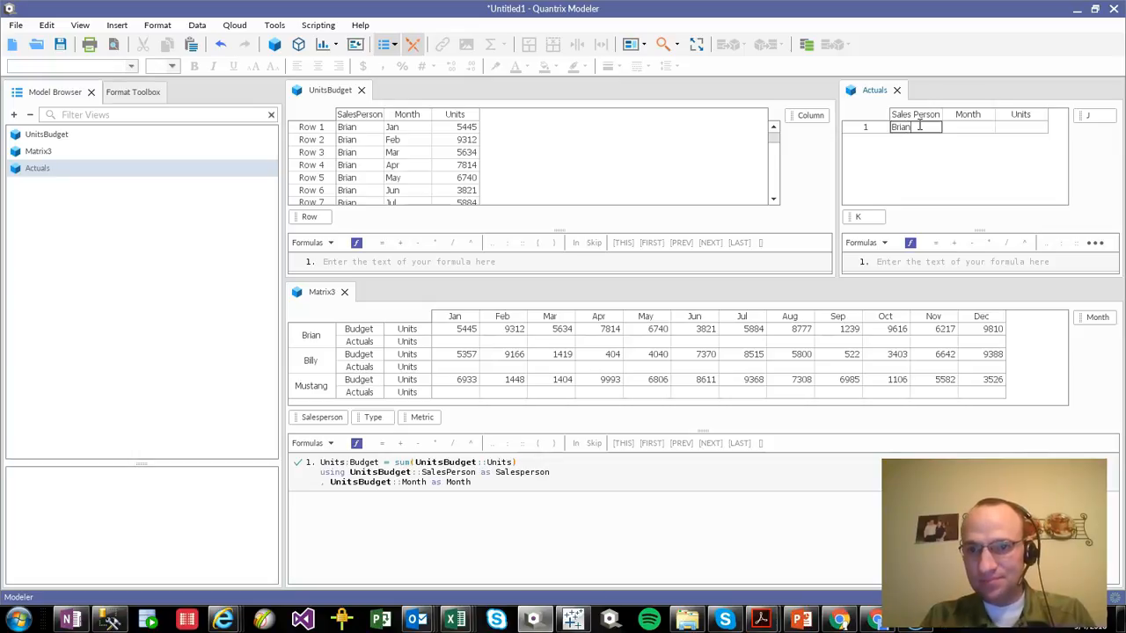
{"action": "key", "text": "Tab"}
{"action": "type", "text": "Jan"}
{"action": "key", "text": "Tab"}
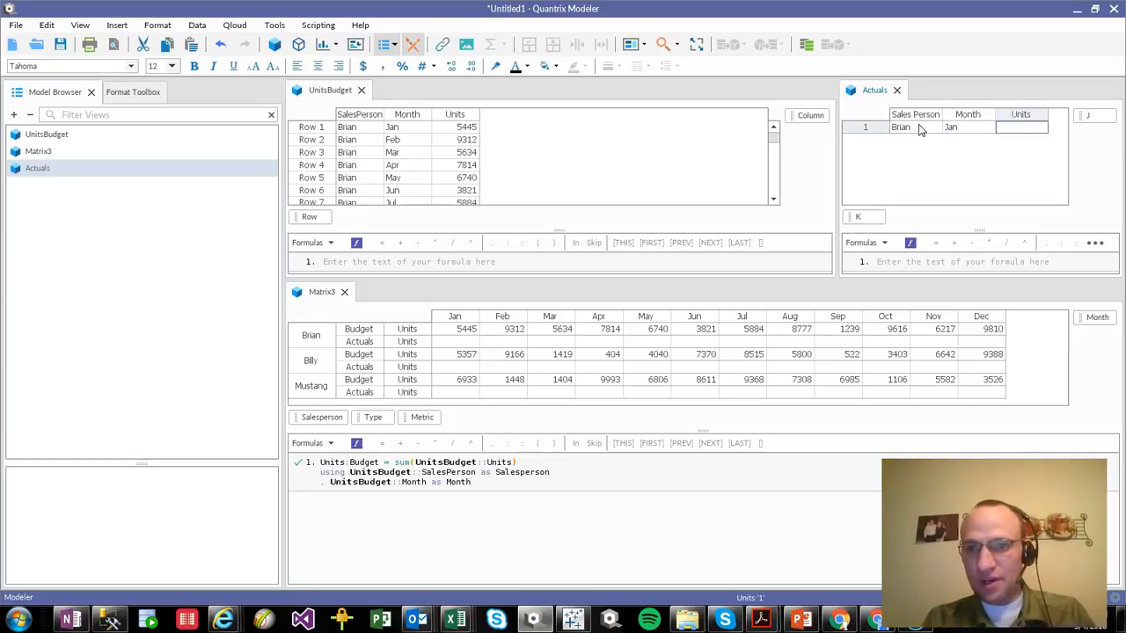
{"action": "type", "text": "1100"}
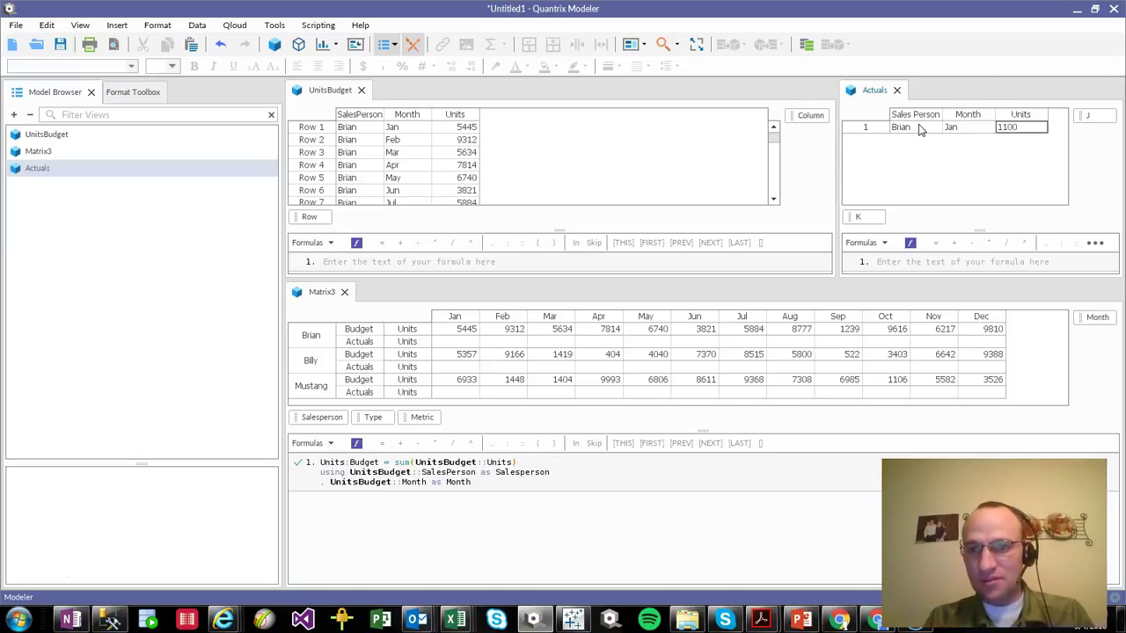
{"action": "key", "text": "Return"}
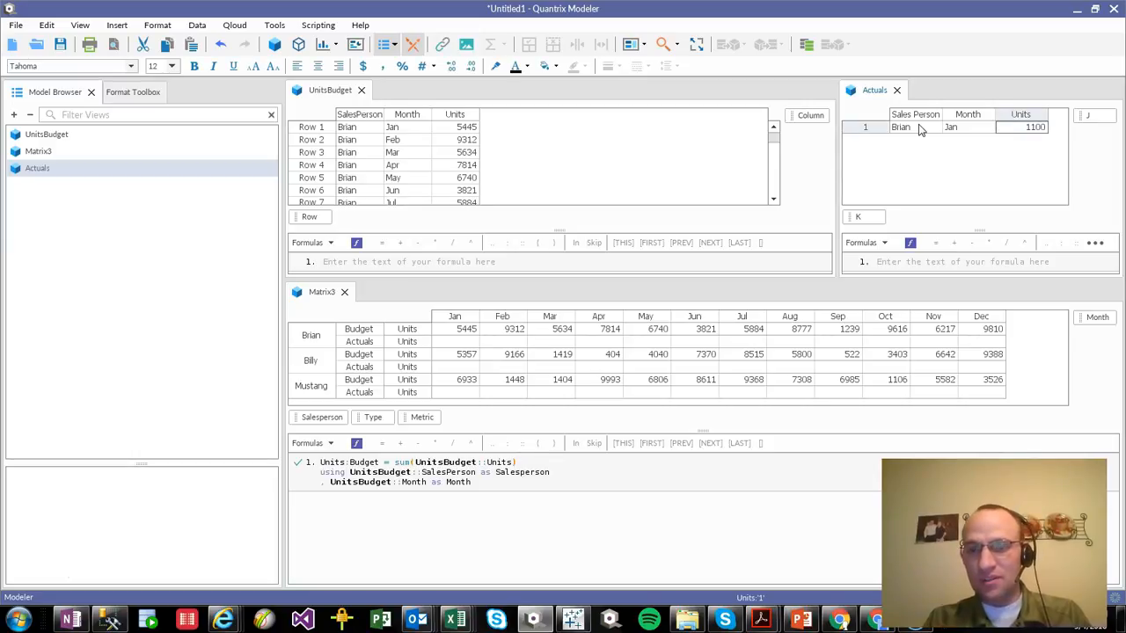
{"action": "left_click", "coordinate": [274, 341]}
Step: For Matrix3's Actuals rows, enter =sum(Actuals::Units) using Sales Person as Salesperson and Month as Month
{"action": "left_click", "coordinate": [359, 343]}
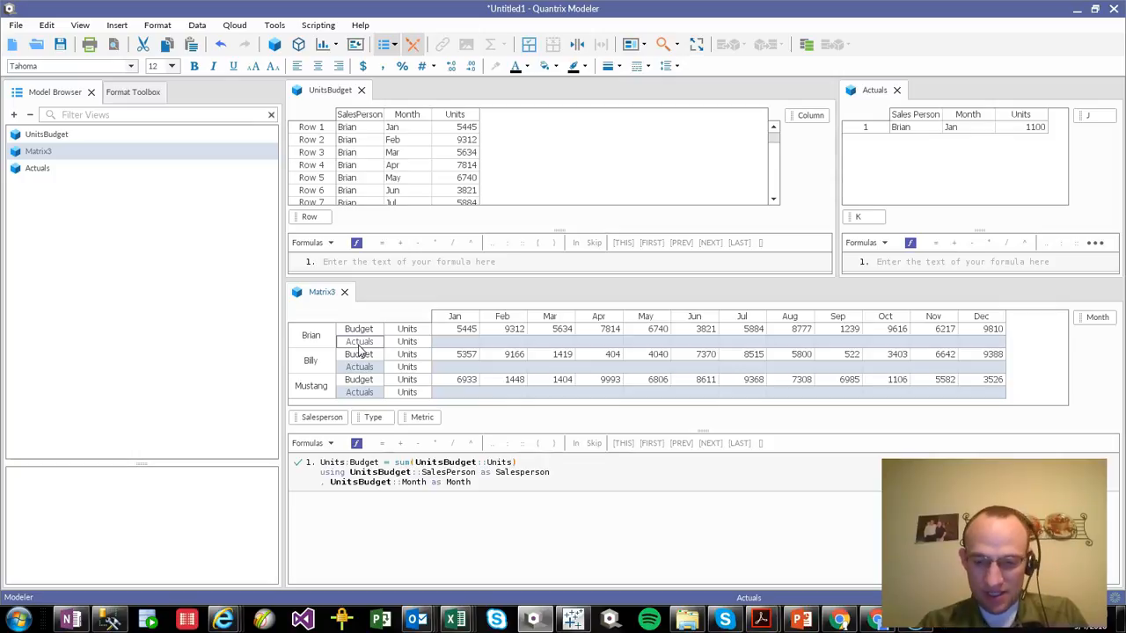
{"action": "type", "text": "="}
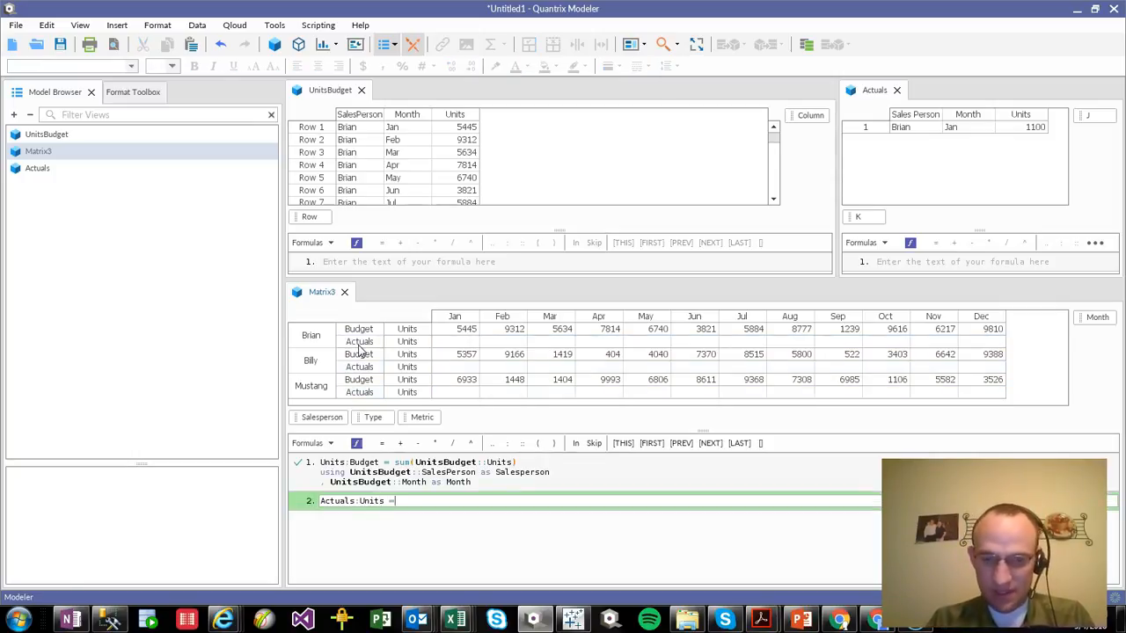
{"action": "type", "text": " sum("}
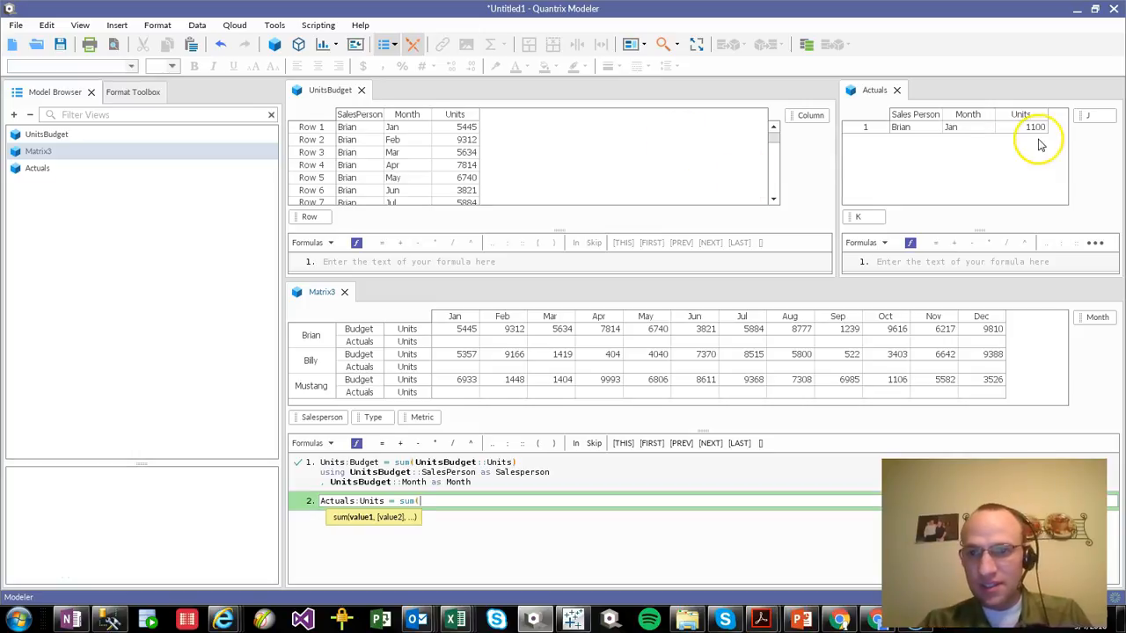
{"action": "left_click", "coordinate": [1027, 115]}
{"action": "type", "text": ")"}
{"action": "key", "text": "Return"}
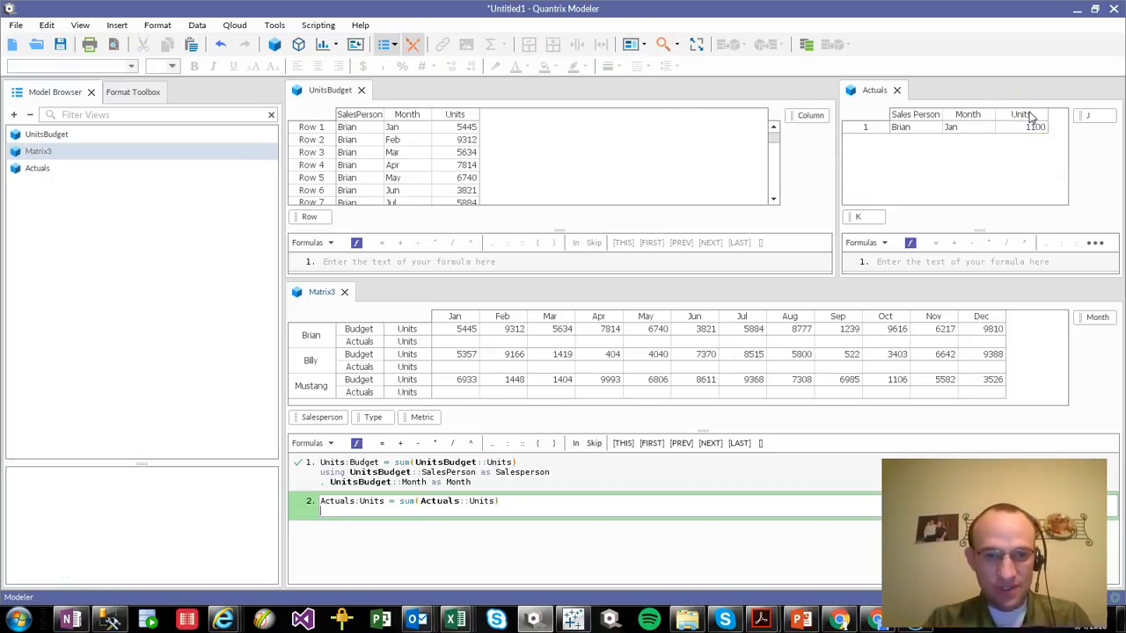
{"action": "left_click", "coordinate": [915, 115]}
{"action": "type", "text": "as"}
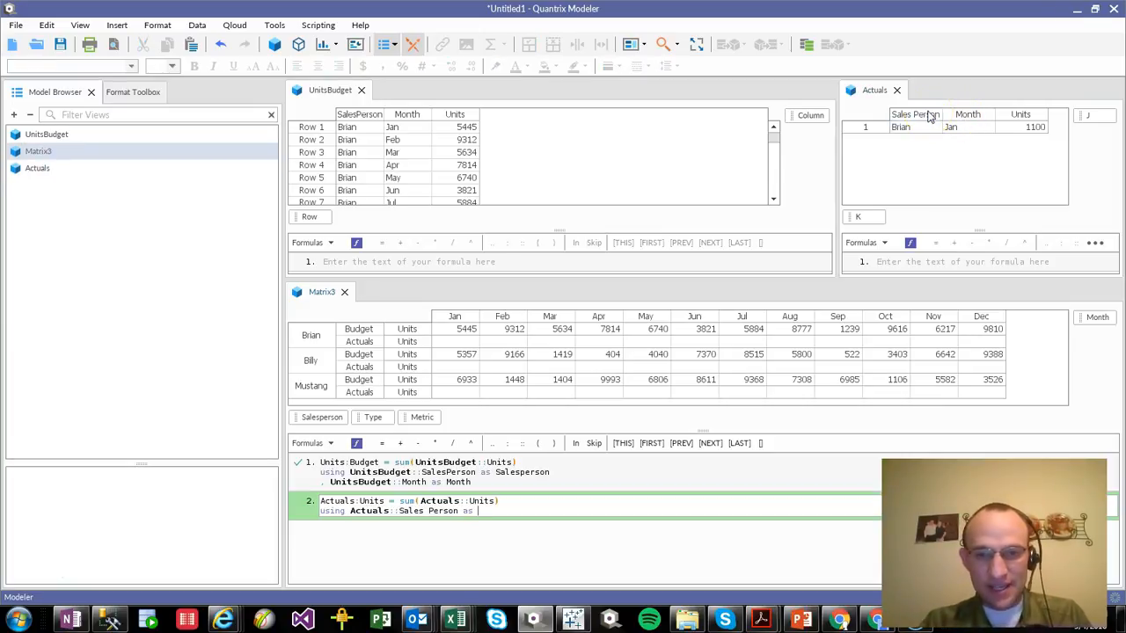
{"action": "left_click", "coordinate": [323, 418]}
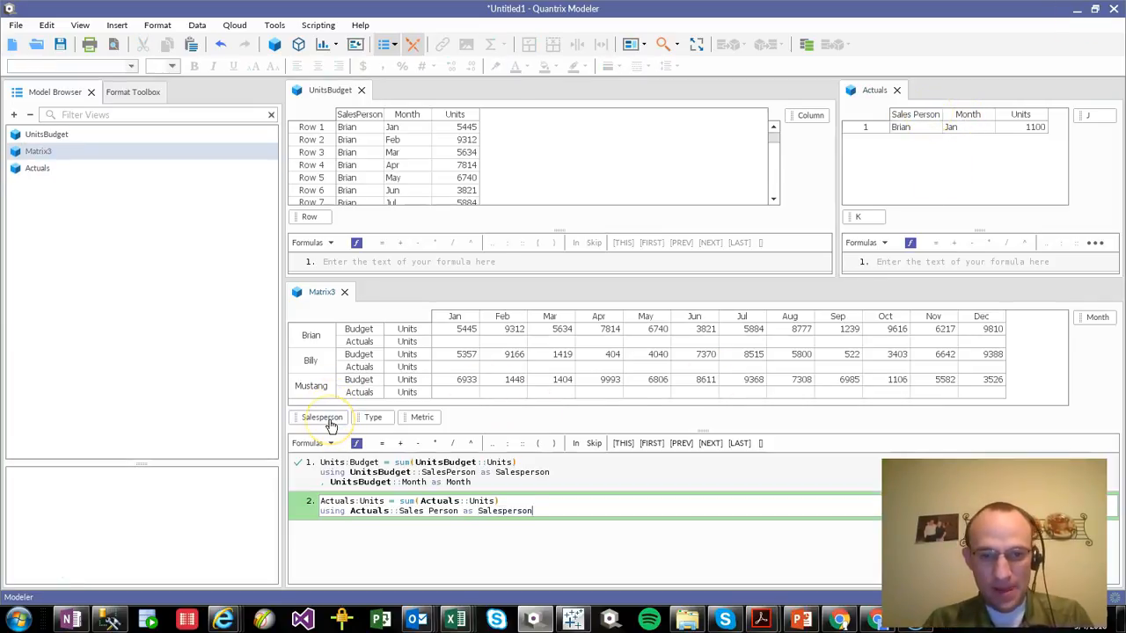
{"action": "key", "text": "Return"}
{"action": "type", "text": ","}
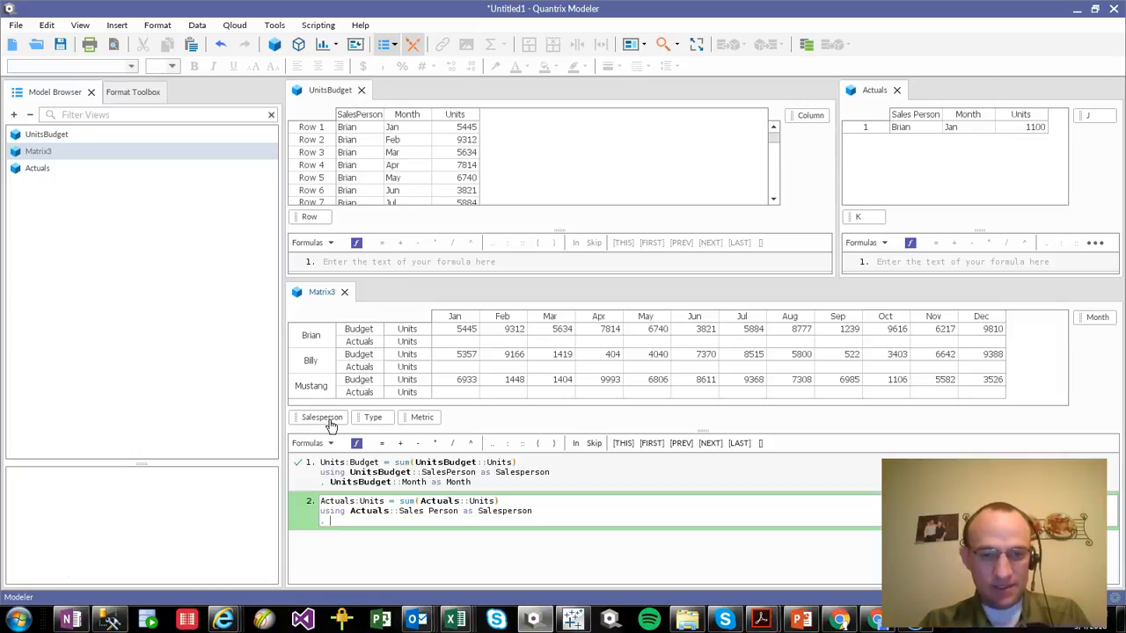
{"action": "left_click", "coordinate": [435, 426]}
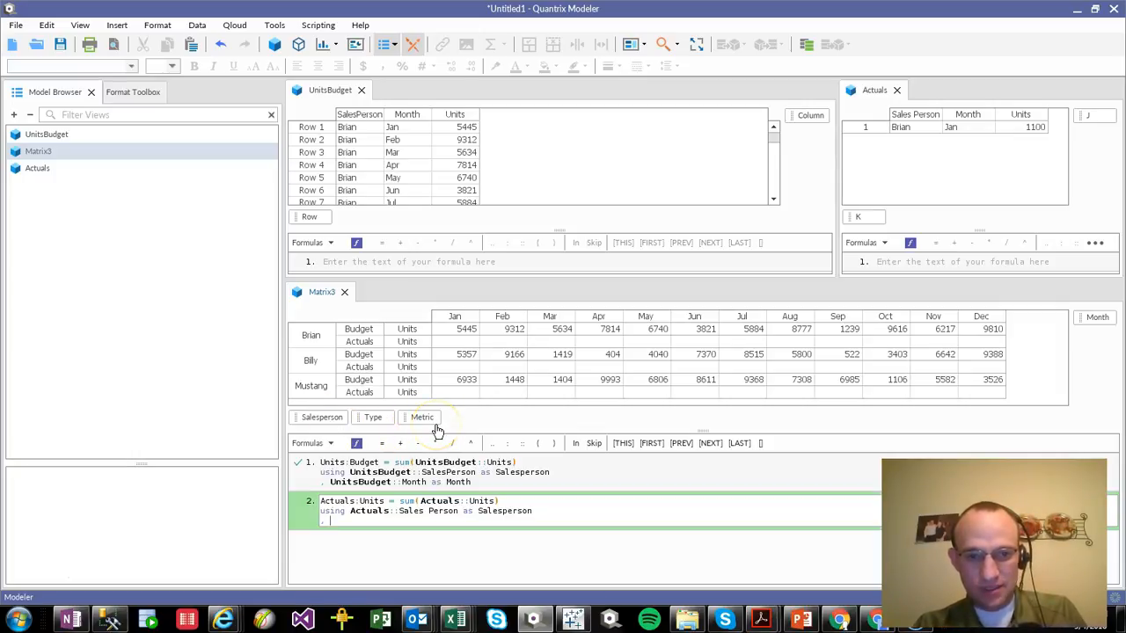
{"action": "left_click", "coordinate": [971, 120]}
{"action": "type", "text": "als::Month as"}
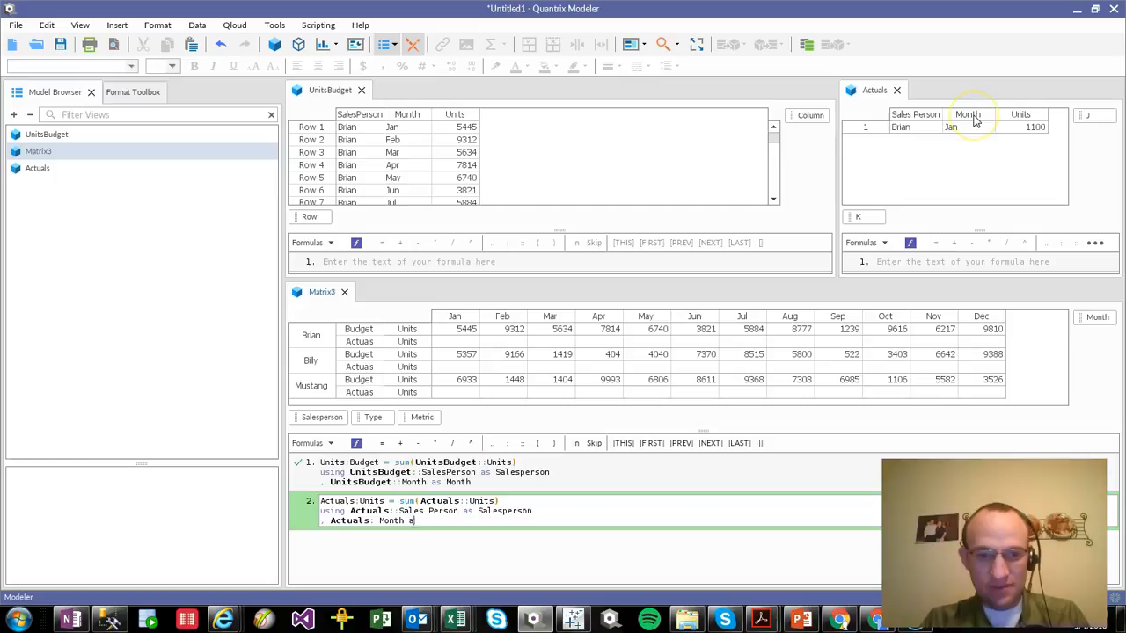
{"action": "left_click", "coordinate": [1090, 319]}
{"action": "key", "text": "Return"}
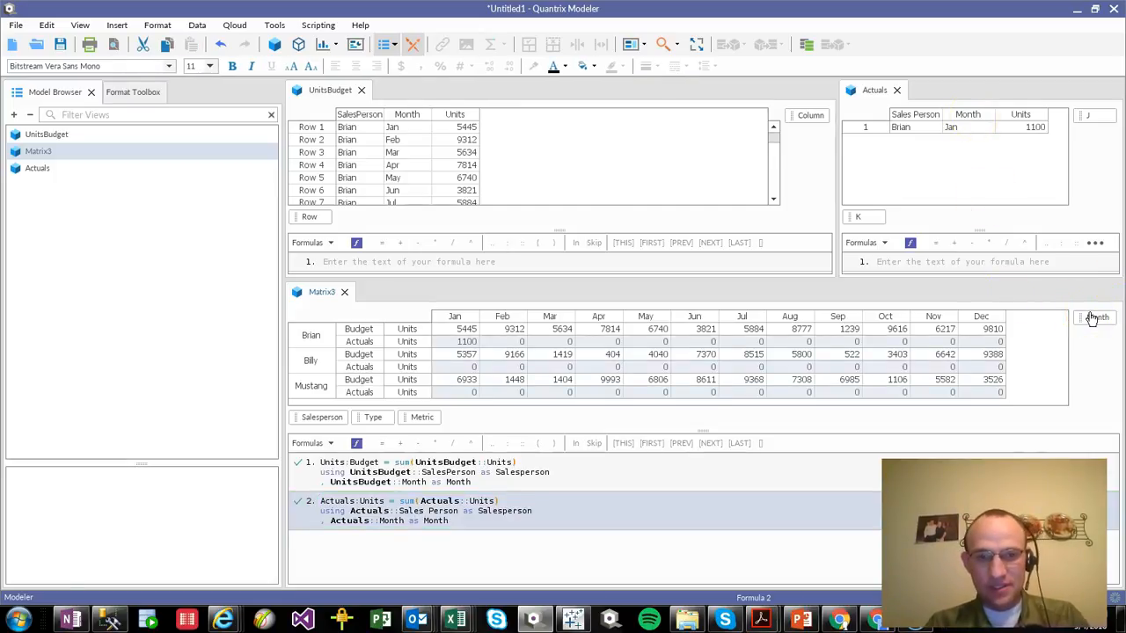
Step: Add a second Actuals record, Billy, Jan, 1000, and check it appears in Matrix3
{"action": "left_click", "coordinate": [461, 343]}
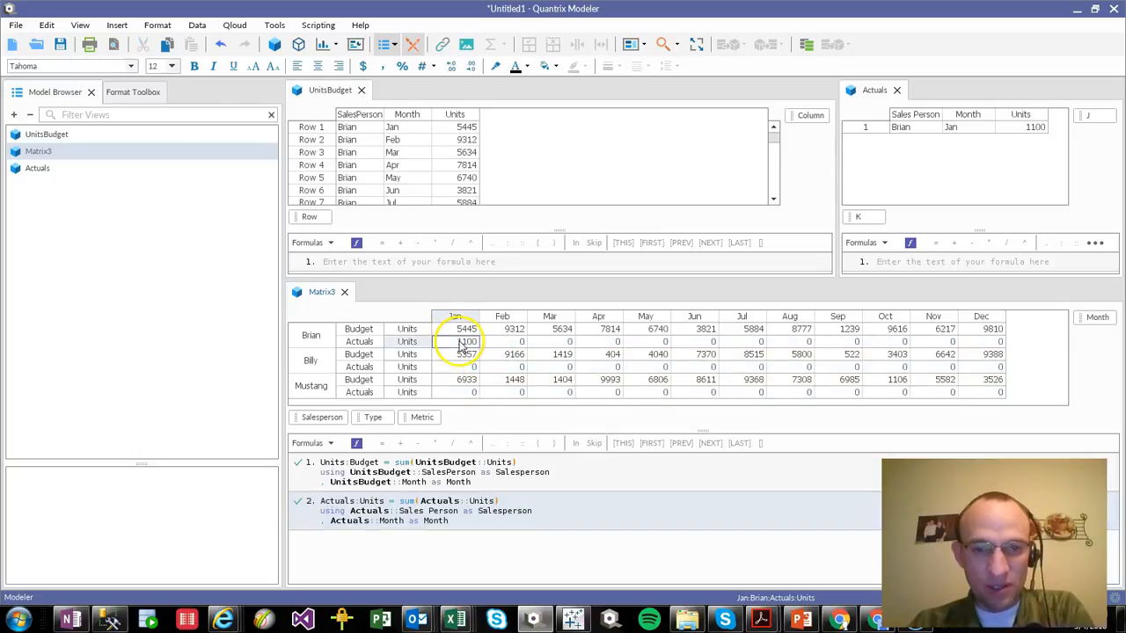
{"action": "left_click", "coordinate": [871, 128]}
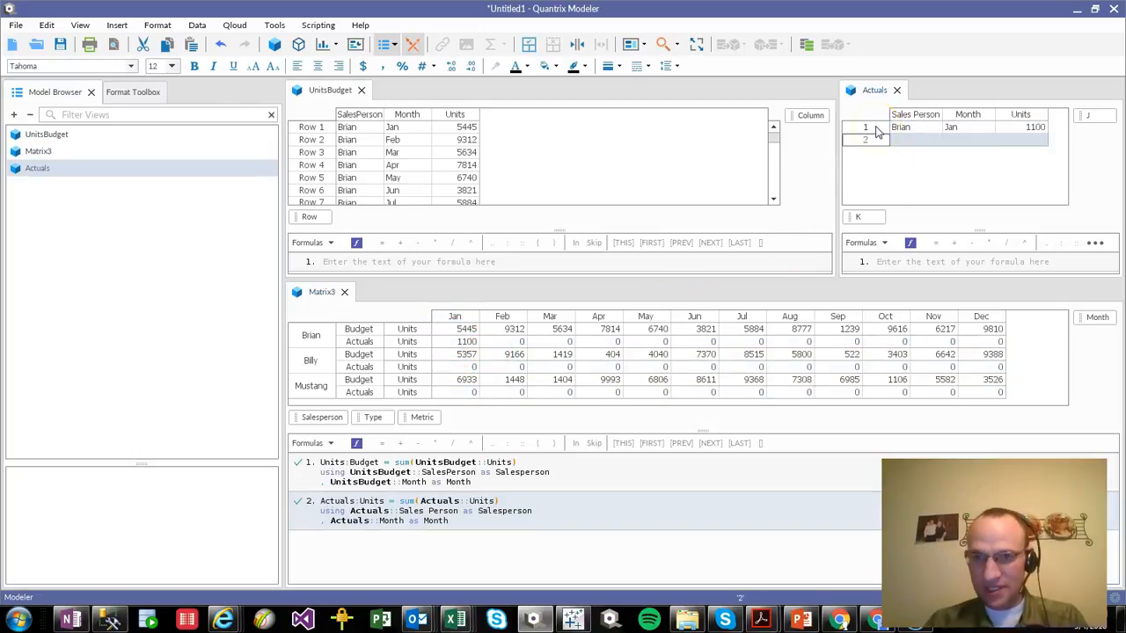
{"action": "type", "text": "Billy"}
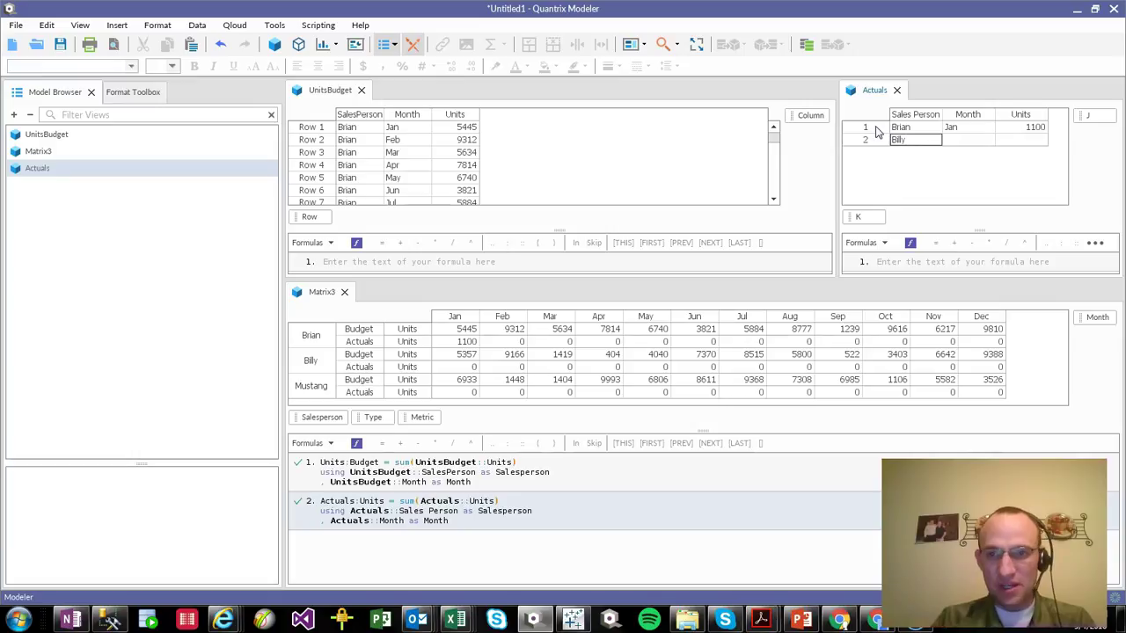
{"action": "key", "text": "Tab"}
{"action": "type", "text": "Jan"}
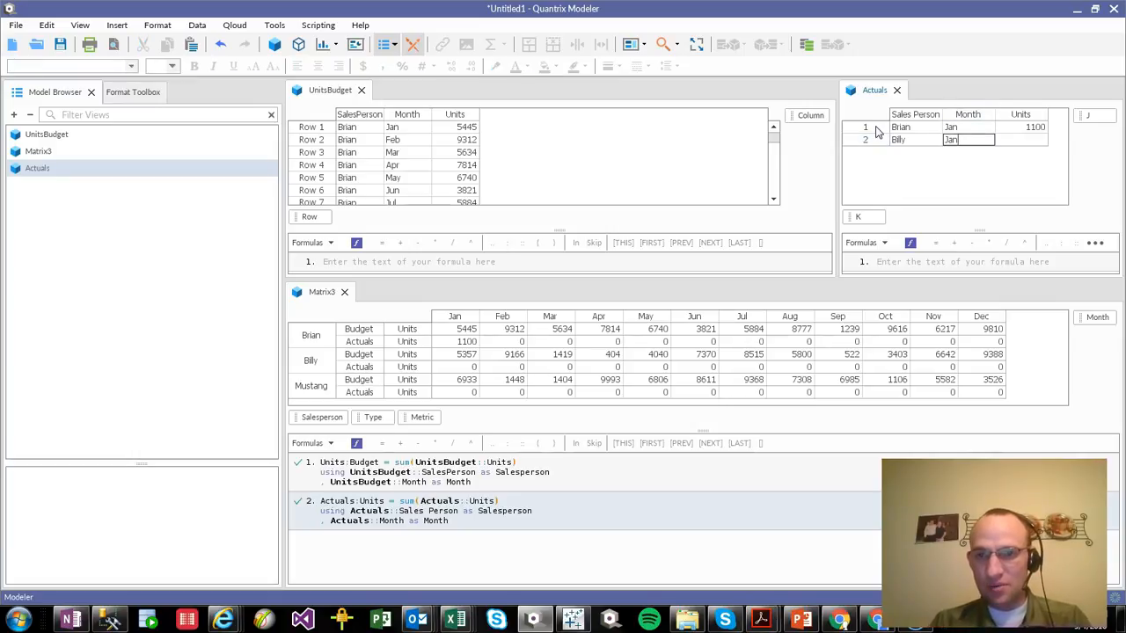
{"action": "key", "text": "Tab"}
{"action": "type", "text": "1"}
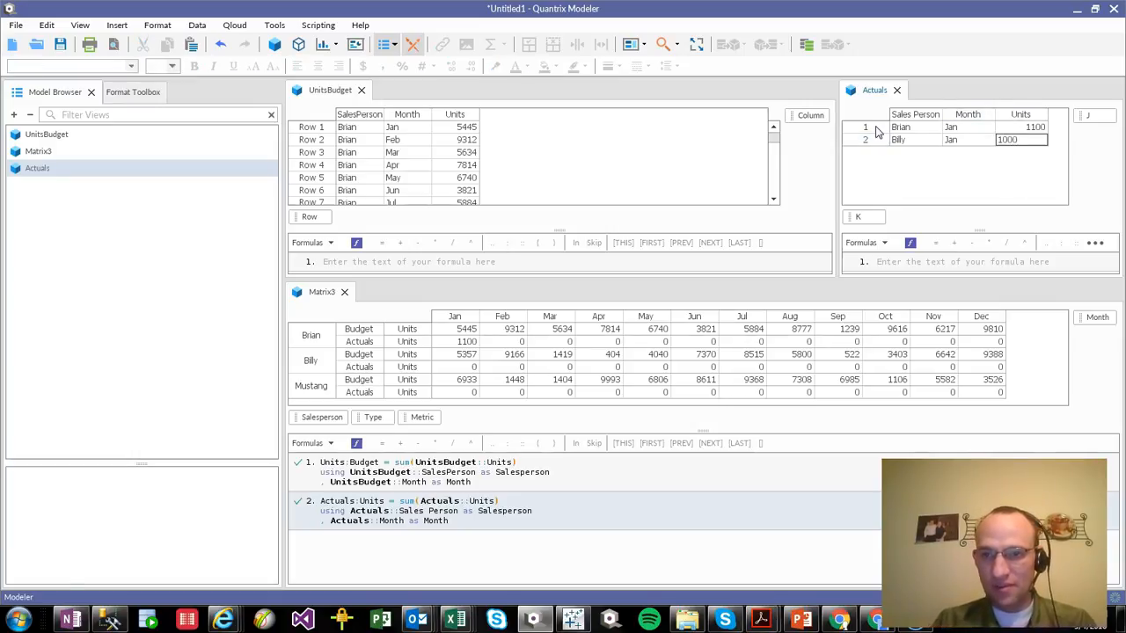
{"action": "key", "text": "Return"}
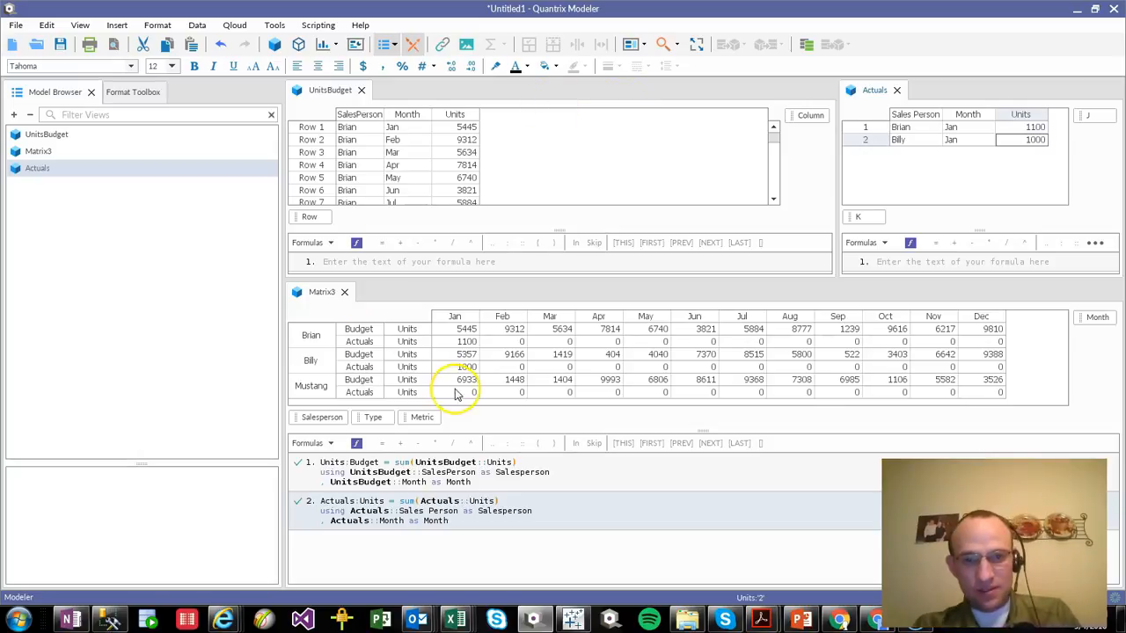
{"action": "left_click", "coordinate": [458, 367]}
{"action": "left_click", "coordinate": [455, 341]}
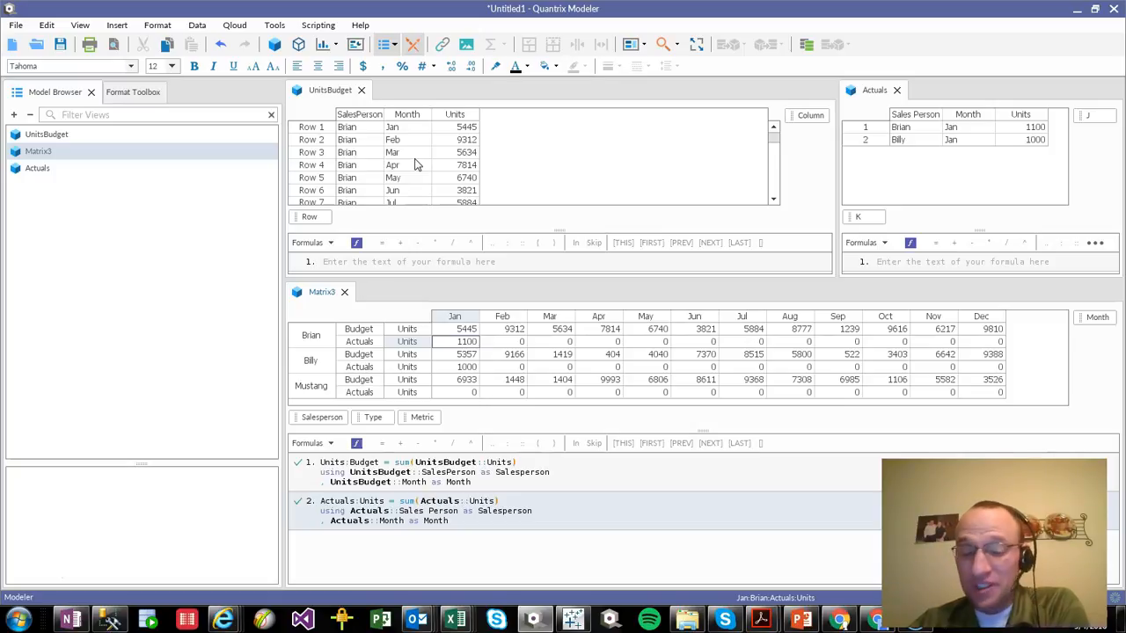
{"action": "left_click", "coordinate": [566, 354]}
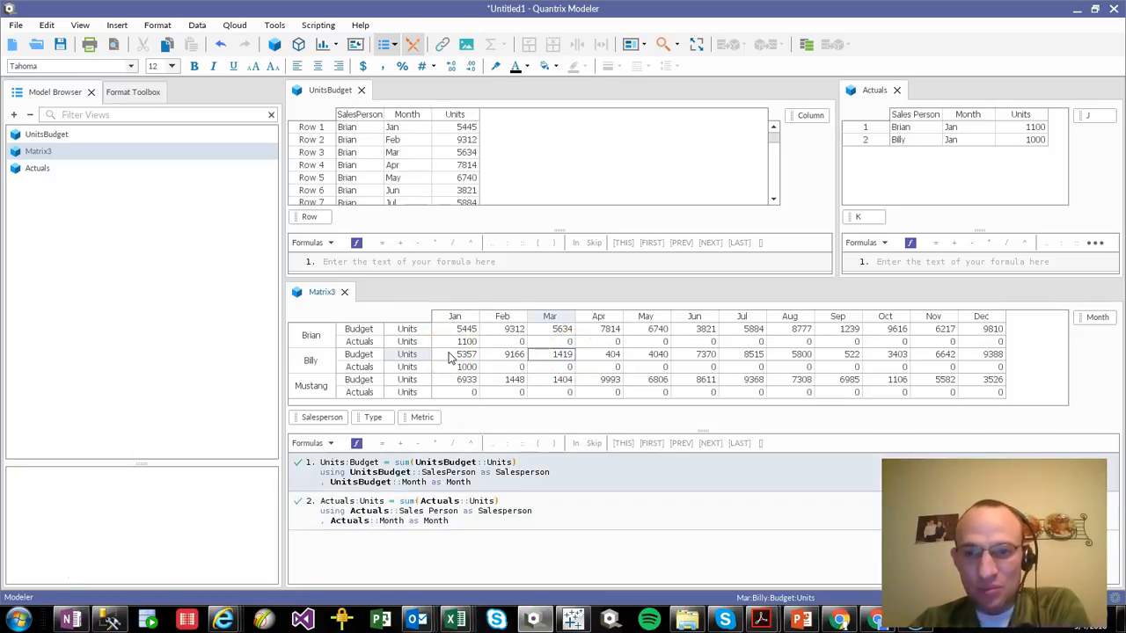
Step: Bring the PowerPoint presentation back to the front
{"action": "key", "text": "alt+Tab"}
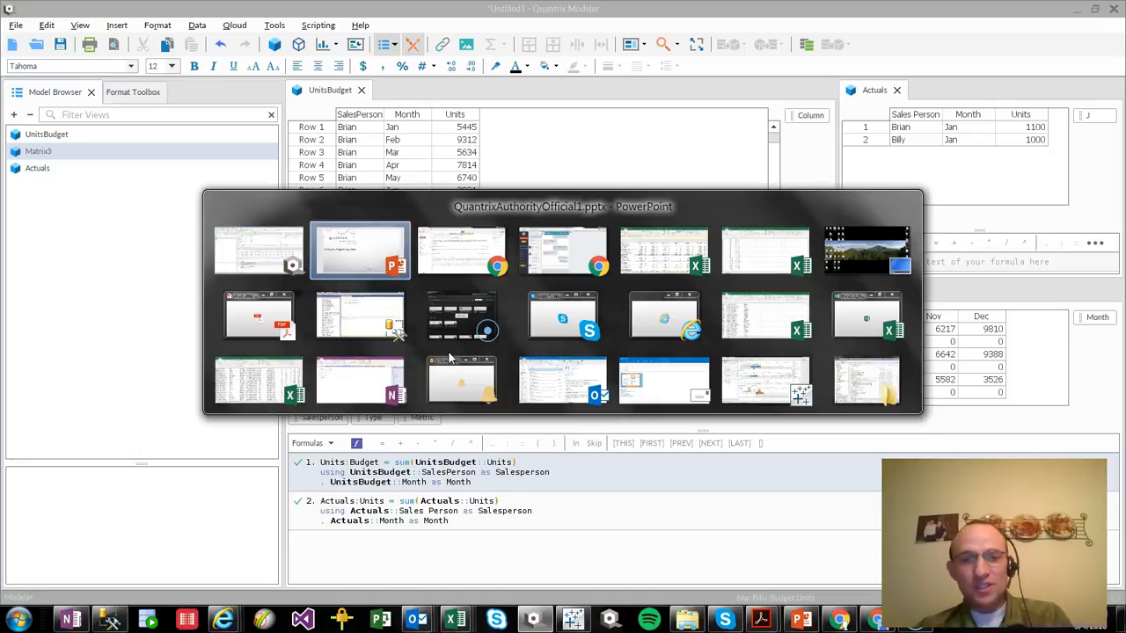
{"action": "left_click", "coordinate": [440, 344]}
{"action": "scroll", "coordinate": [440, 344], "scroll_direction": "down", "scroll_amount": 2}
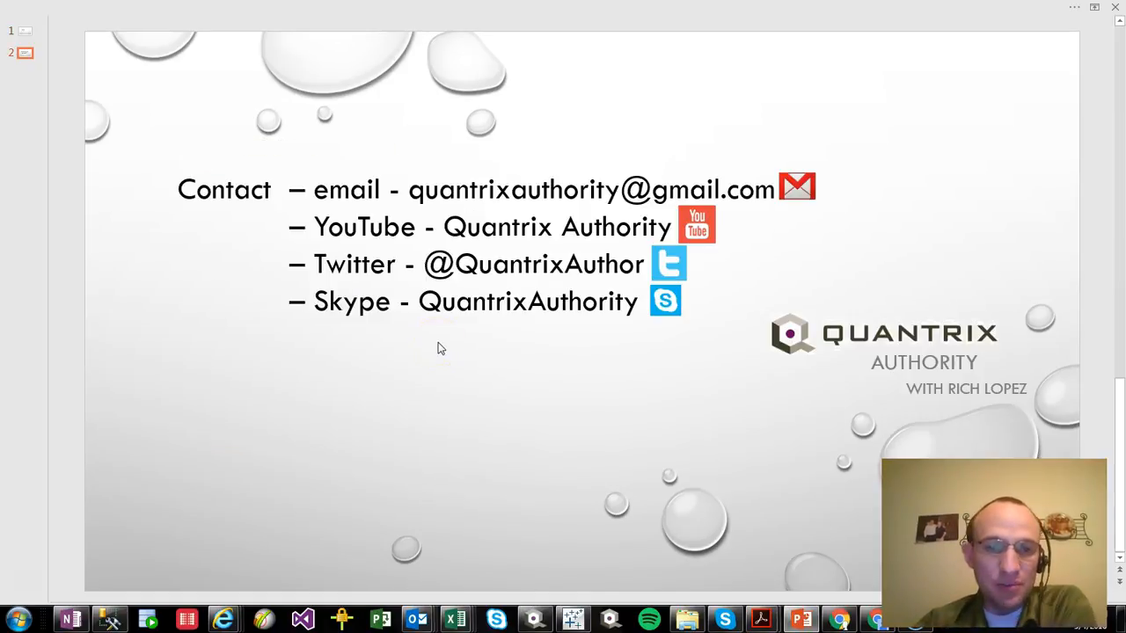